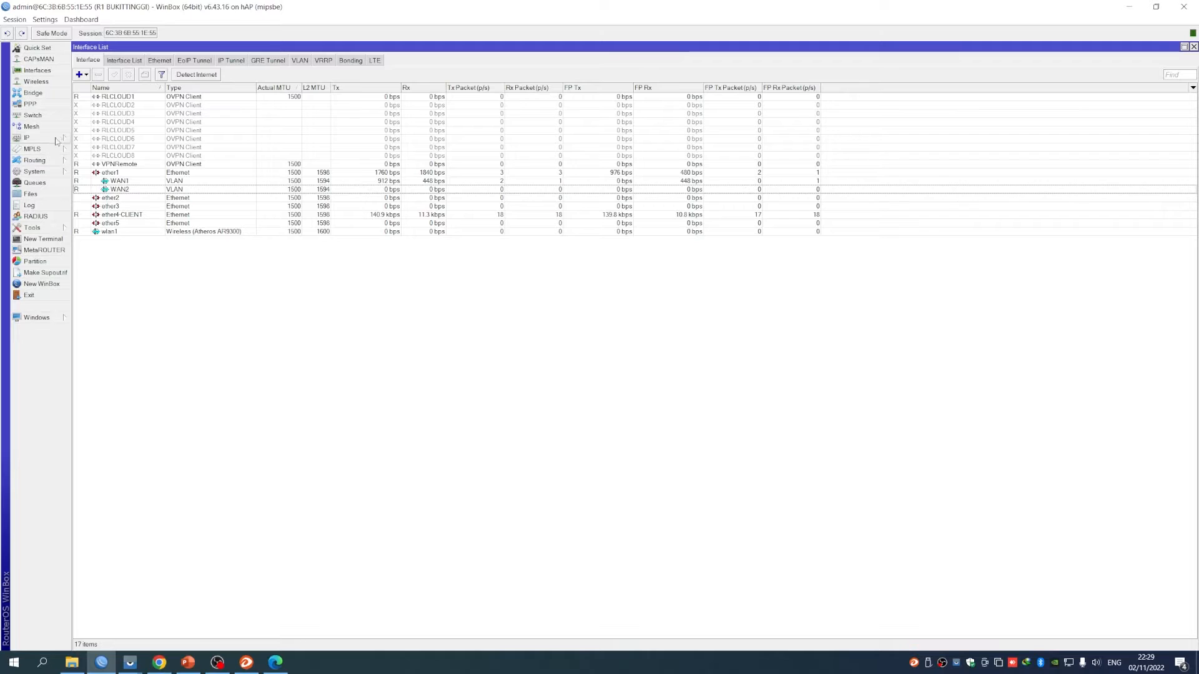
Open the Firewall mangle list and start a new rule on its Advanced tab
{"action": "left_click", "coordinate": [59, 139]}
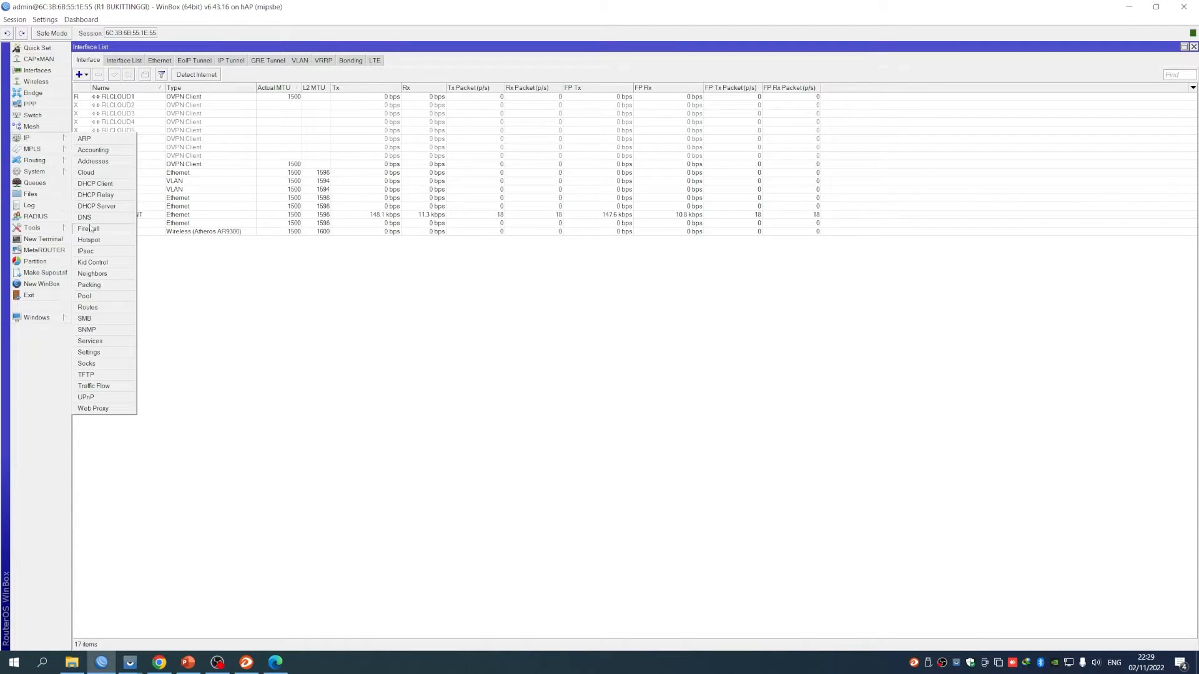
{"action": "left_click", "coordinate": [128, 234]}
{"action": "left_click_drag", "start_coordinate": [358, 257], "coordinate": [448, 230]}
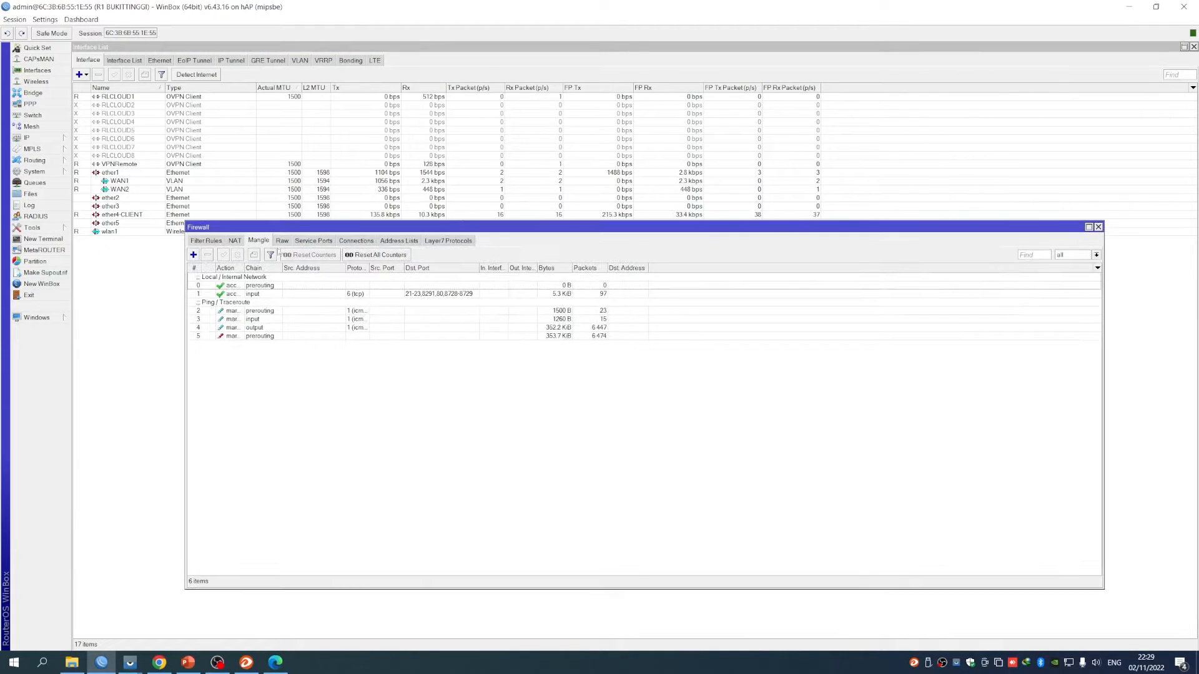
{"action": "left_click", "coordinate": [235, 241]}
{"action": "left_click", "coordinate": [210, 241]}
{"action": "left_click", "coordinate": [234, 241]}
{"action": "left_click", "coordinate": [257, 241]}
{"action": "left_click", "coordinate": [193, 255]}
{"action": "left_click_drag", "start_coordinate": [623, 196], "coordinate": [479, 193]}
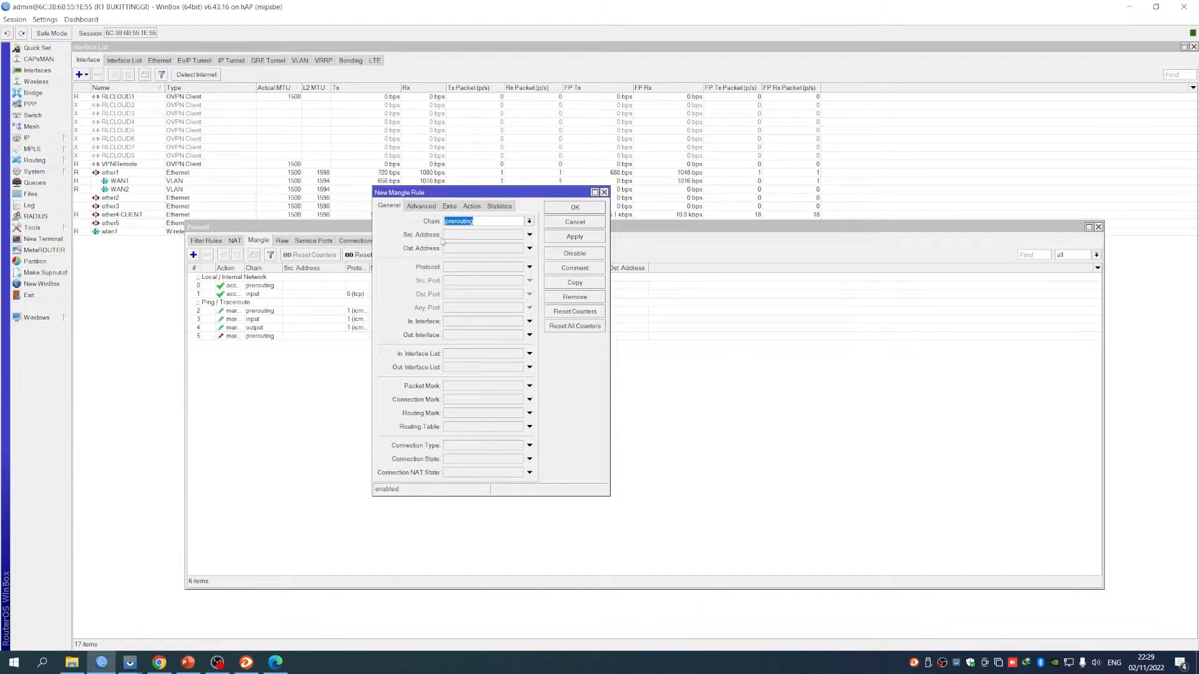
{"action": "left_click", "coordinate": [422, 207]}
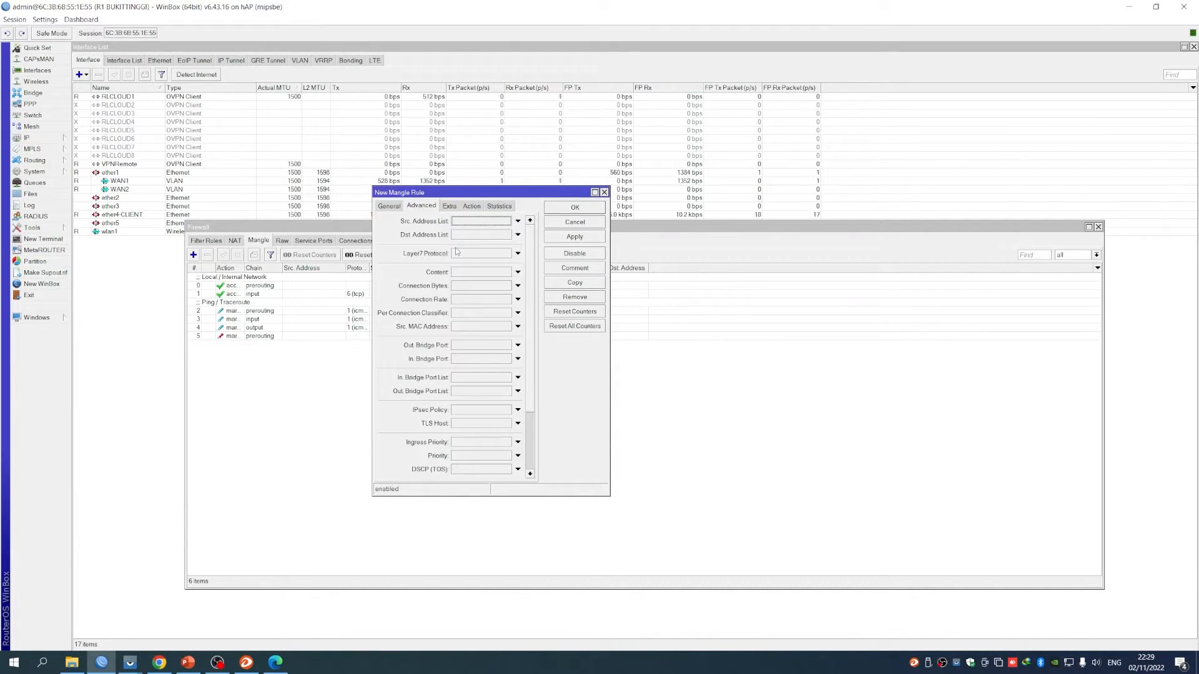
{"action": "left_click", "coordinate": [472, 223]}
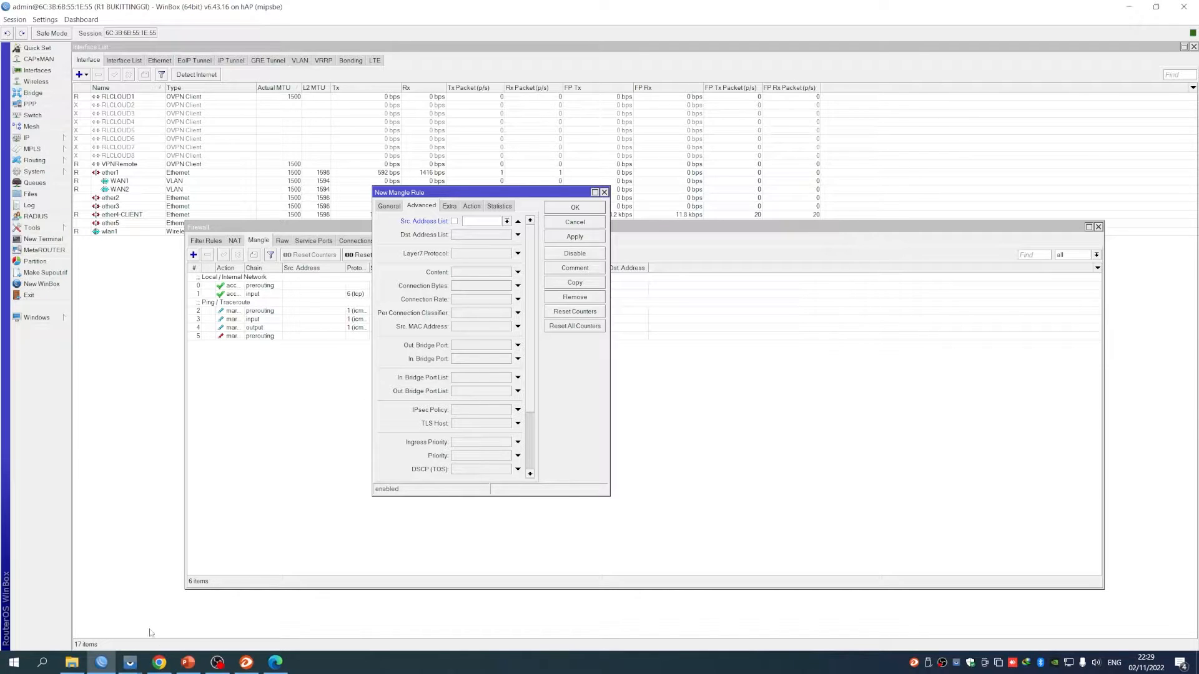
Copy the VIAWAN1 address list name from the PAKET 1 JAM voucher profile in RL Radius
{"action": "left_click", "coordinate": [159, 662]}
{"action": "left_click", "coordinate": [467, 331]}
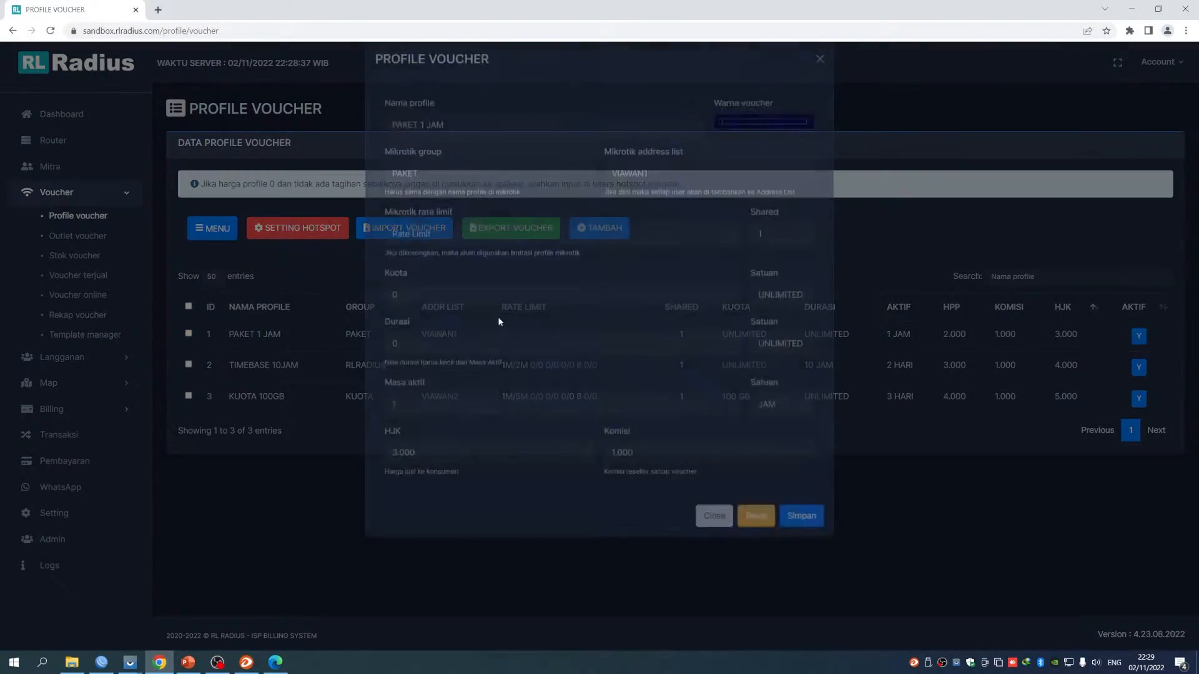
{"action": "left_click_drag", "start_coordinate": [649, 192], "coordinate": [609, 191]}
{"action": "key", "text": "ctrl+c"}
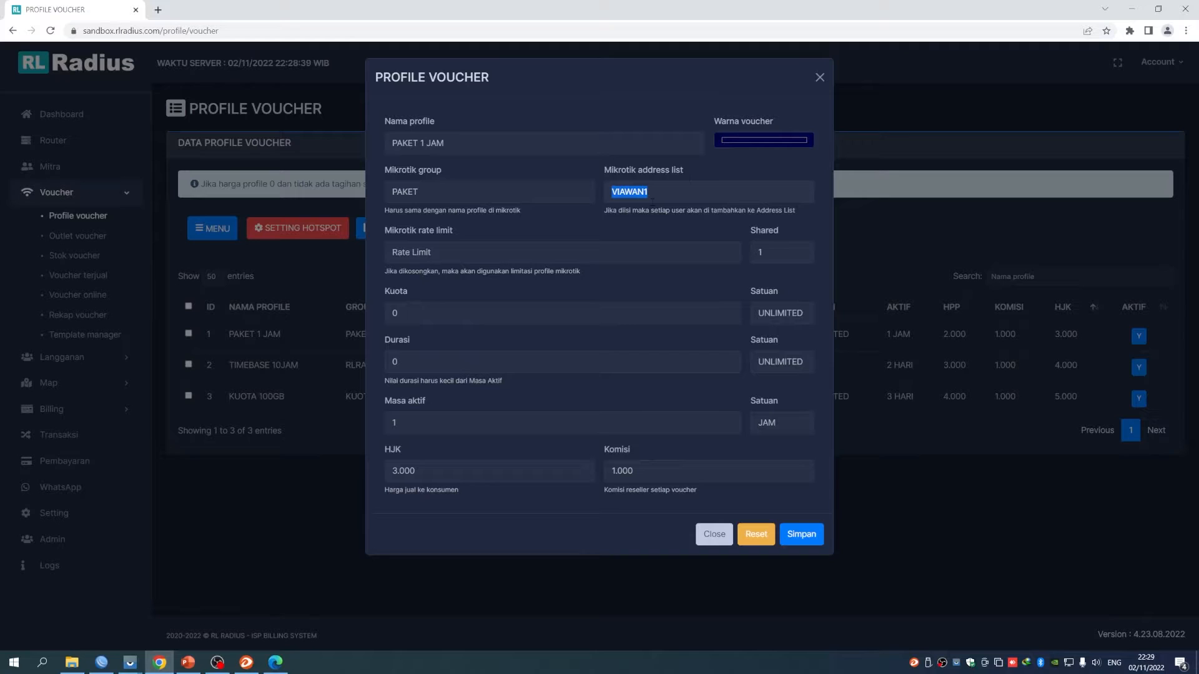
{"action": "left_click", "coordinate": [820, 78]}
Paste VIAWAN1 as source address list, set mark routing WAN1 without passthrough, and save
{"action": "left_click", "coordinate": [101, 662]}
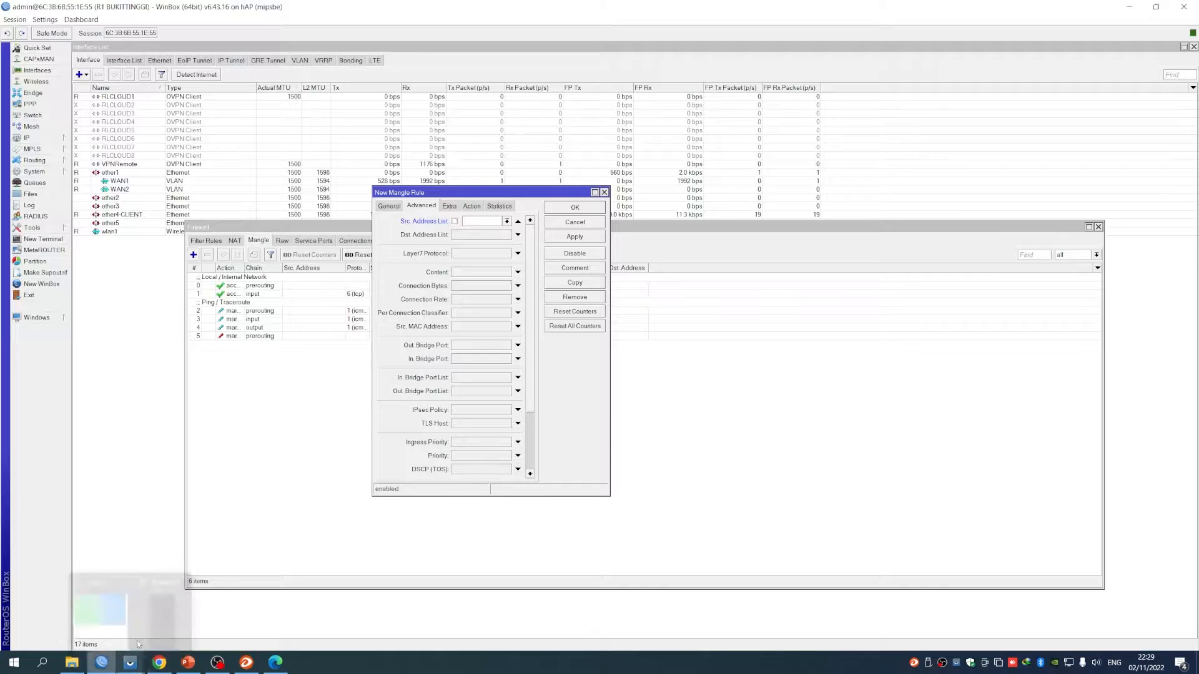
{"action": "left_click", "coordinate": [480, 221]}
{"action": "key", "text": "ctrl+v"}
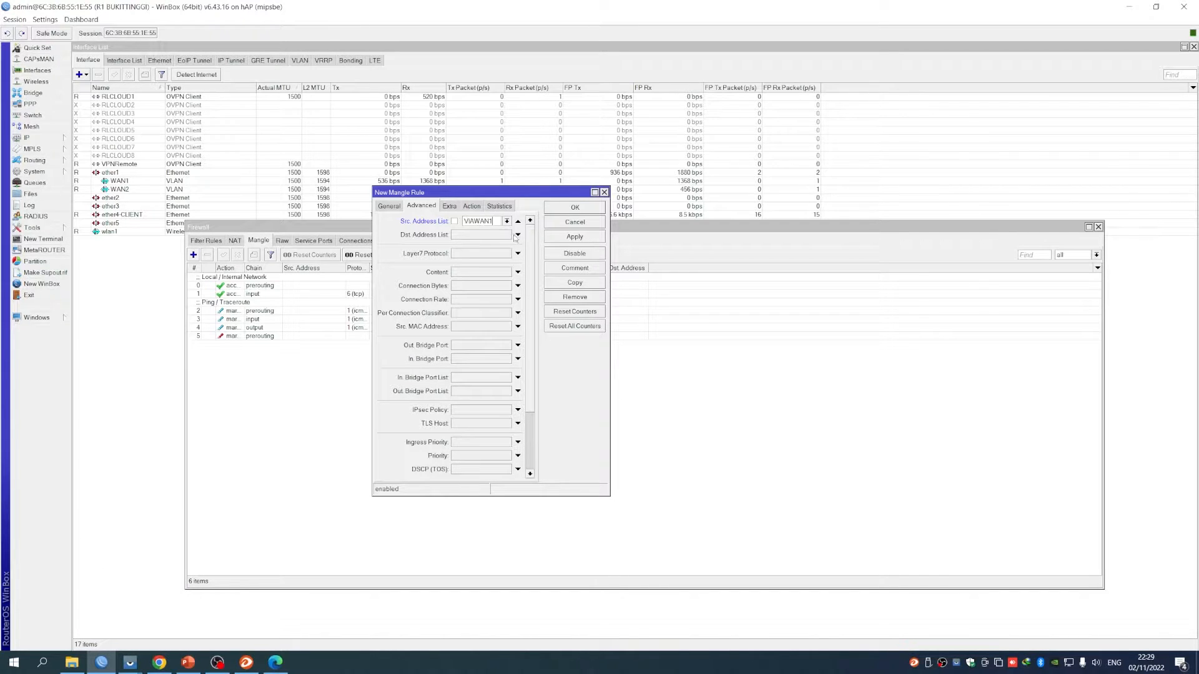
{"action": "left_click", "coordinate": [473, 206]}
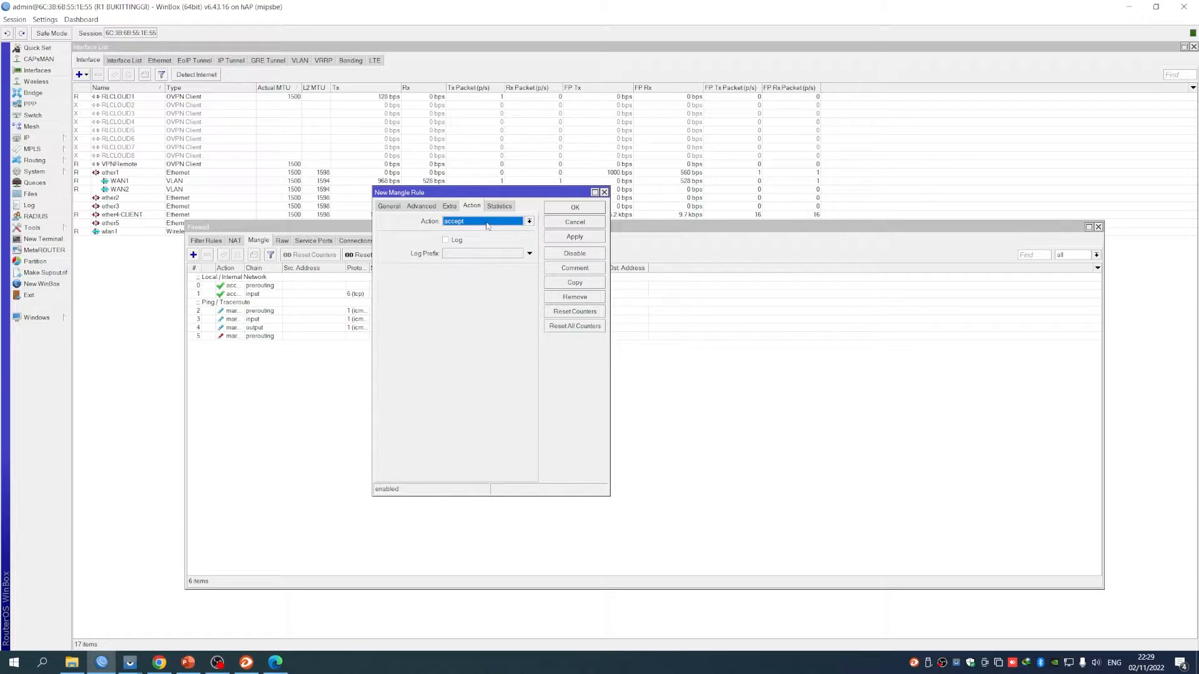
{"action": "left_click", "coordinate": [487, 222]}
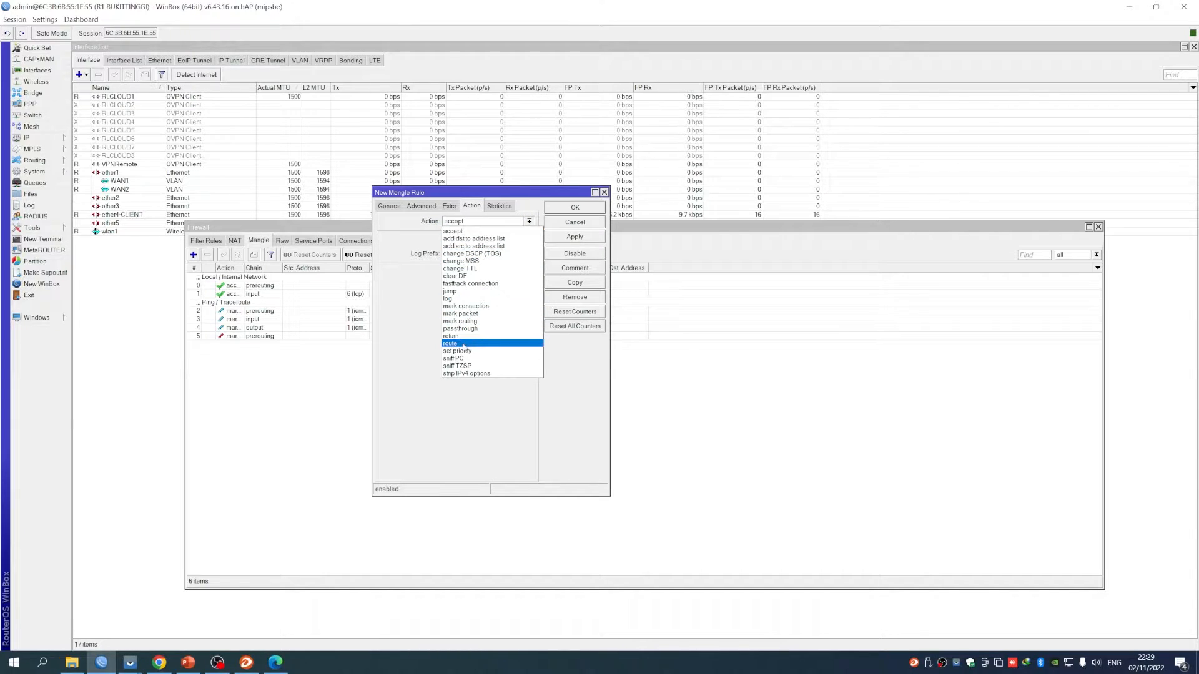
{"action": "left_click", "coordinate": [460, 321]}
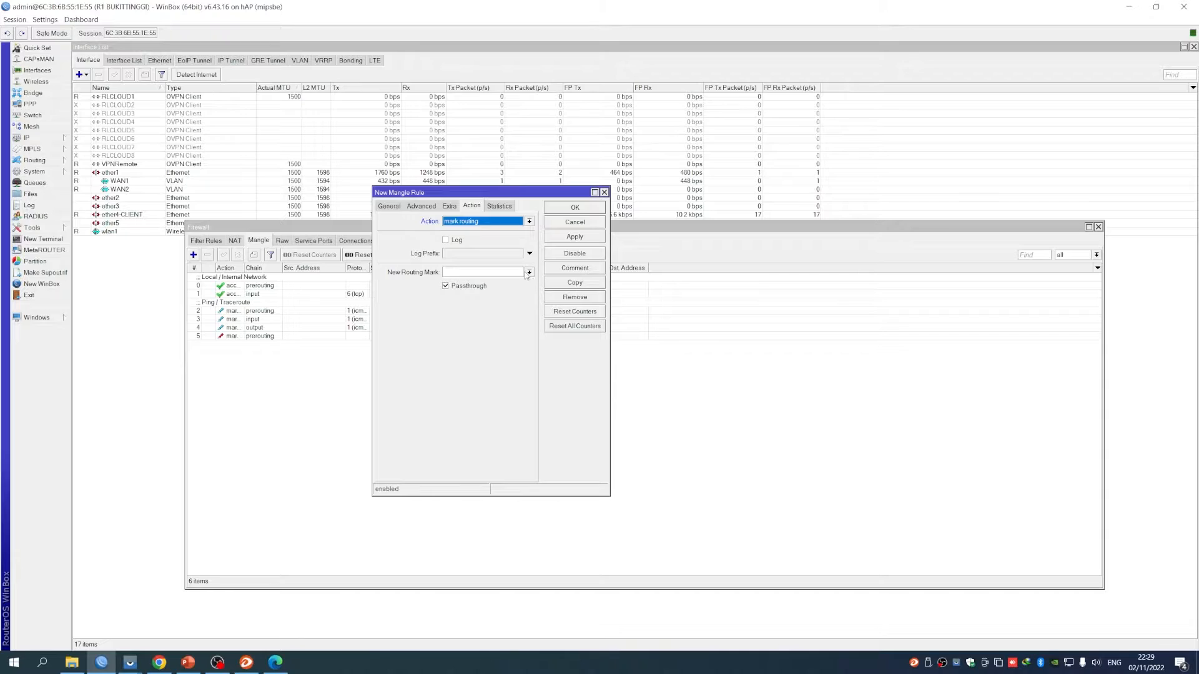
{"action": "left_click", "coordinate": [497, 272]}
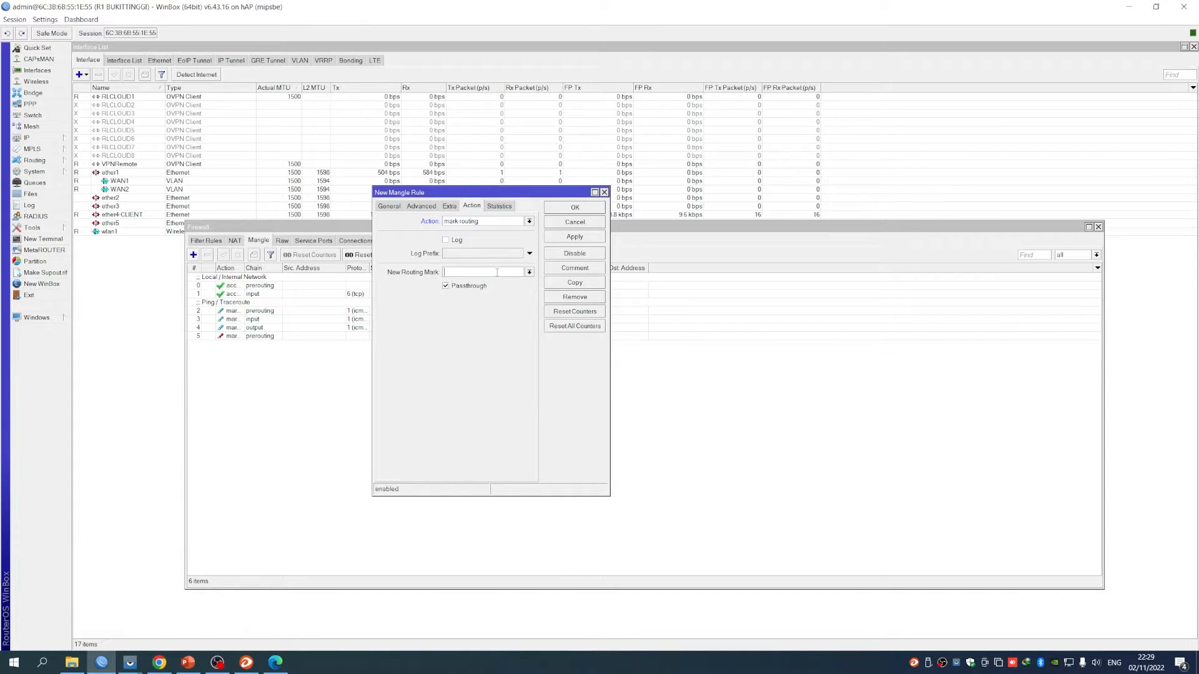
{"action": "type", "text": "WAN1"}
{"action": "left_click", "coordinate": [468, 286]}
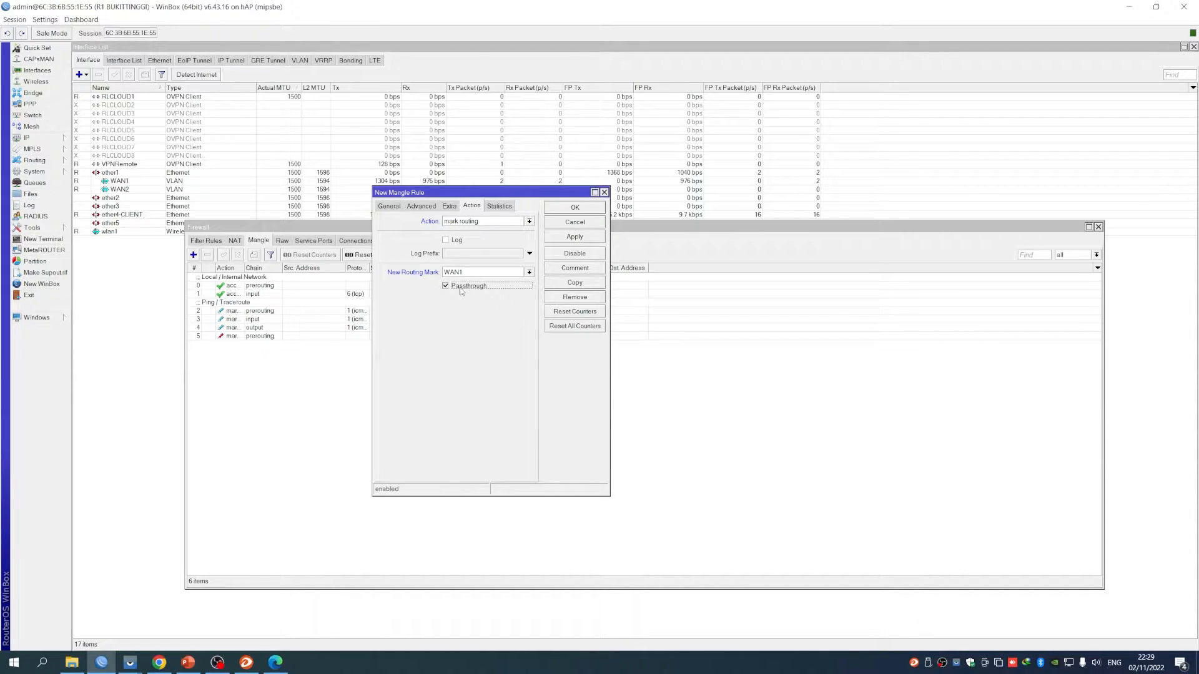
{"action": "left_click", "coordinate": [581, 211]}
{"action": "left_click", "coordinate": [447, 344]}
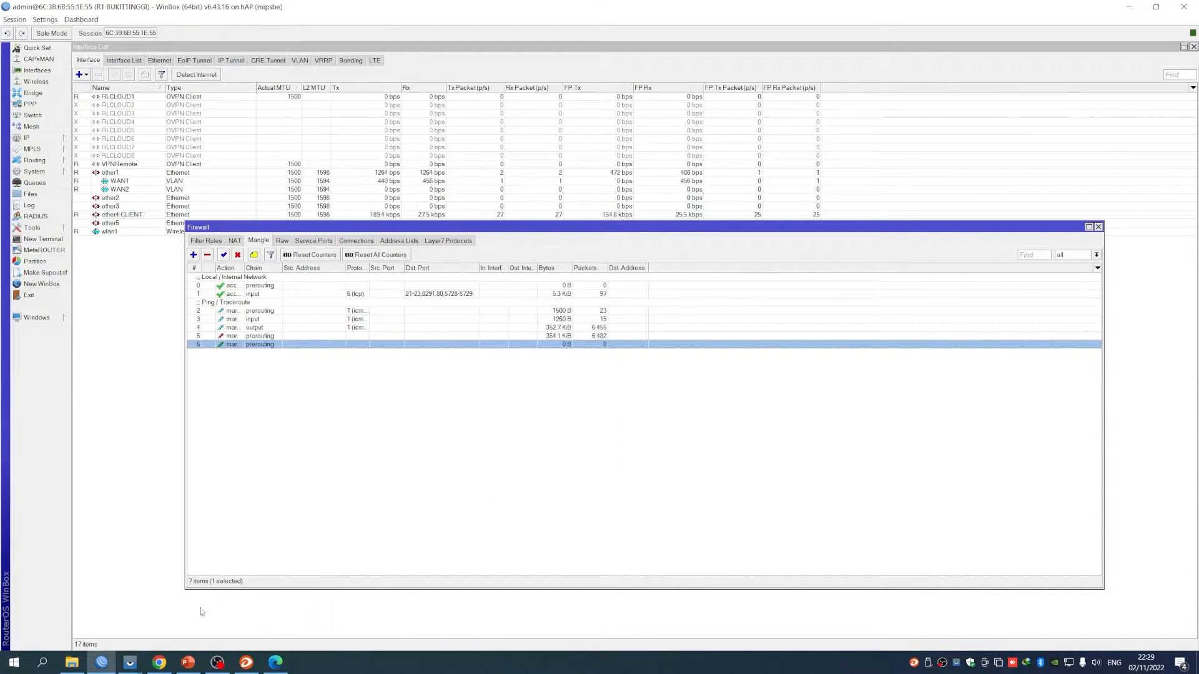
Copy the VIAWAN2 address list name from the KUOTA 100GB voucher profile
{"action": "left_click", "coordinate": [159, 662]}
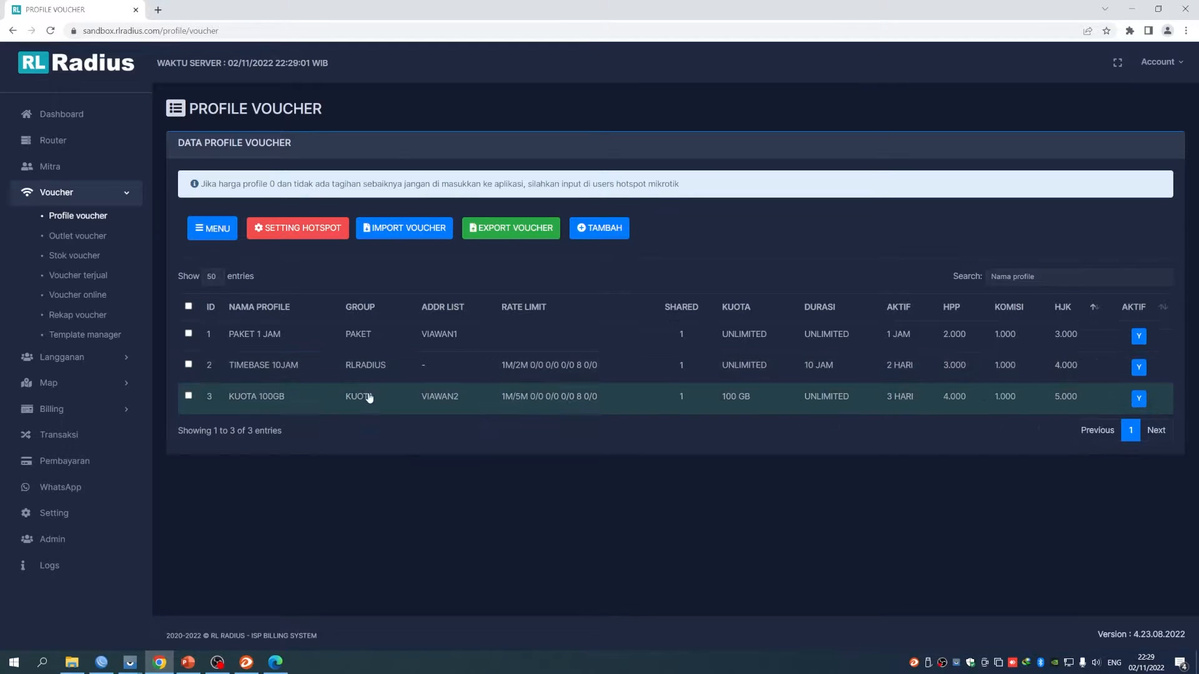
{"action": "left_click", "coordinate": [424, 397]}
{"action": "double_click", "coordinate": [667, 199]}
{"action": "left_click", "coordinate": [819, 82]}
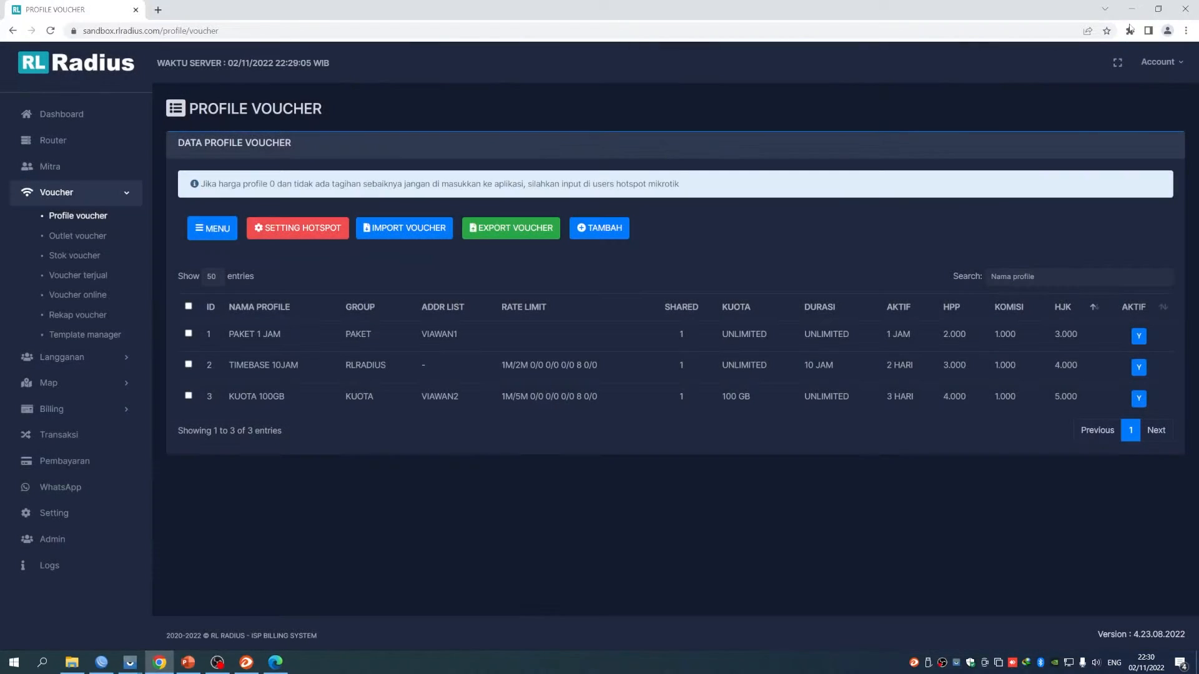
{"action": "key", "text": "alt+Tab"}
Start another mangle rule matching source address list VIAWAN2
{"action": "left_click", "coordinate": [194, 255]}
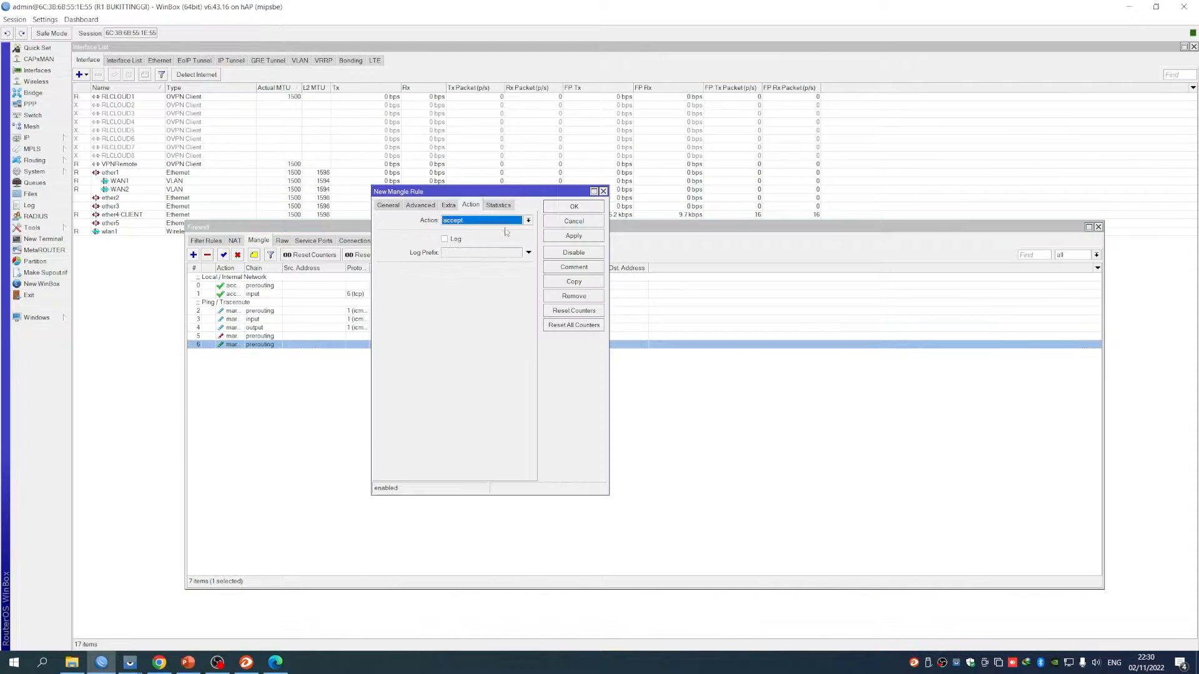
{"action": "left_click", "coordinate": [388, 205]}
{"action": "left_click_drag", "start_coordinate": [486, 192], "coordinate": [523, 188]}
{"action": "left_click", "coordinate": [457, 200]}
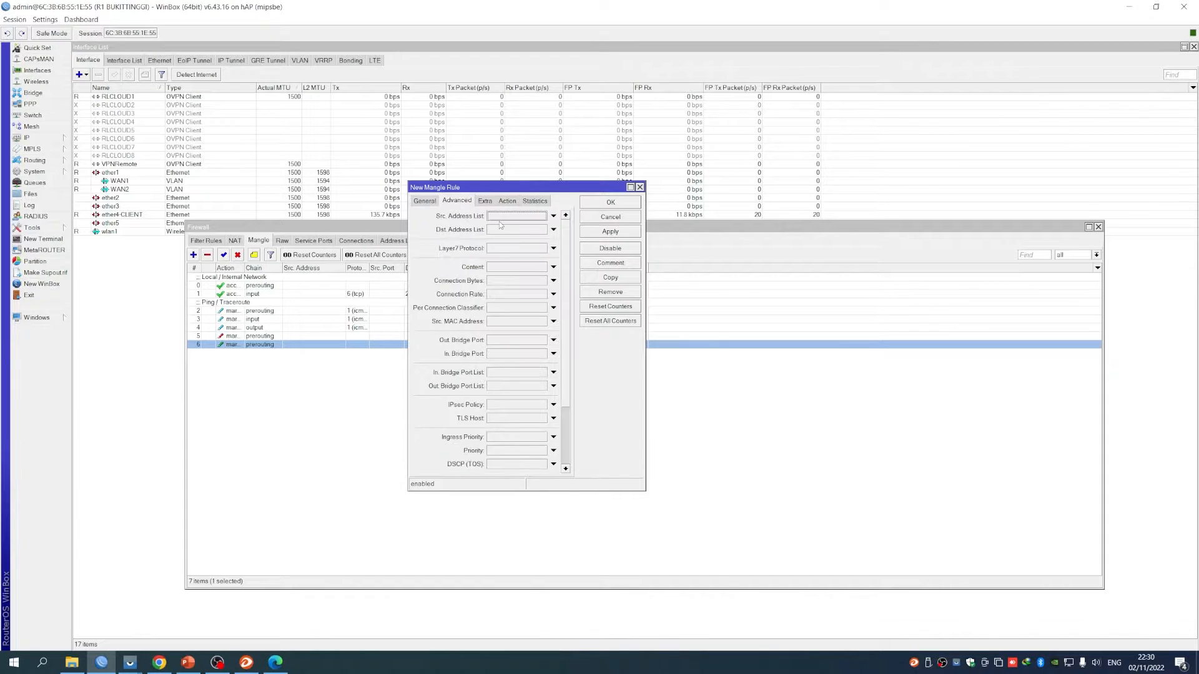
{"action": "type", "text": "VIAWAN2"}
{"action": "left_click_drag", "start_coordinate": [533, 216], "coordinate": [476, 216]}
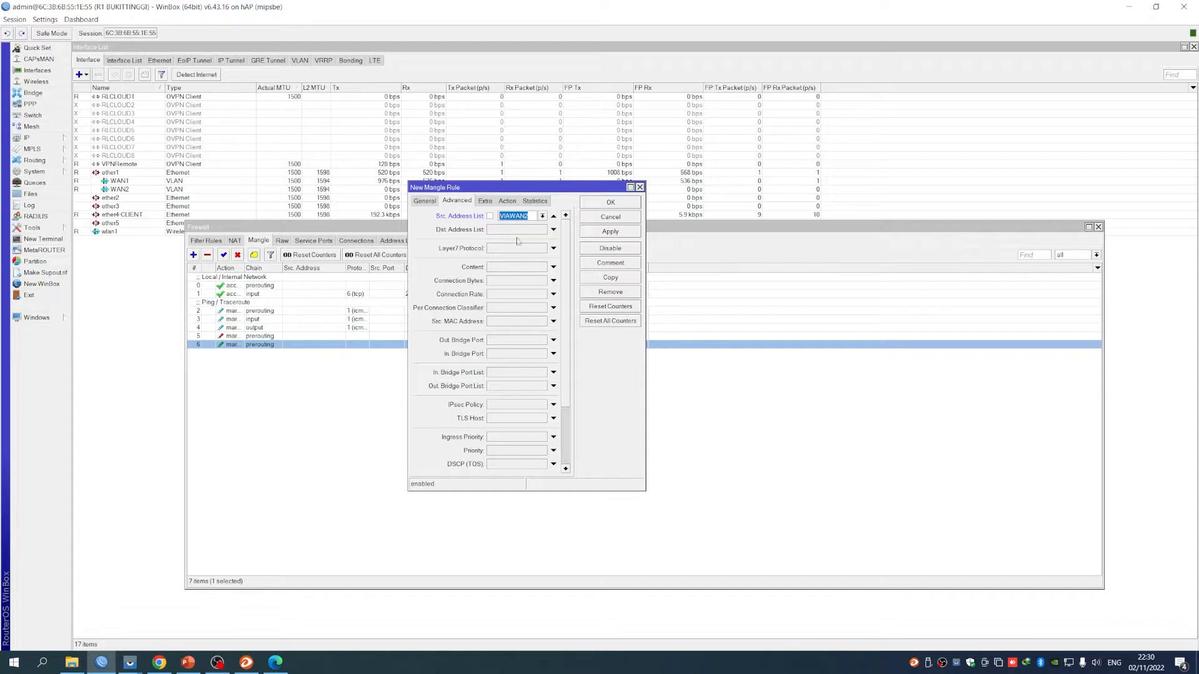
Set its action to mark routing WAN2 with passthrough off, and save it
{"action": "left_click", "coordinate": [509, 201]}
{"action": "left_click", "coordinate": [510, 217]}
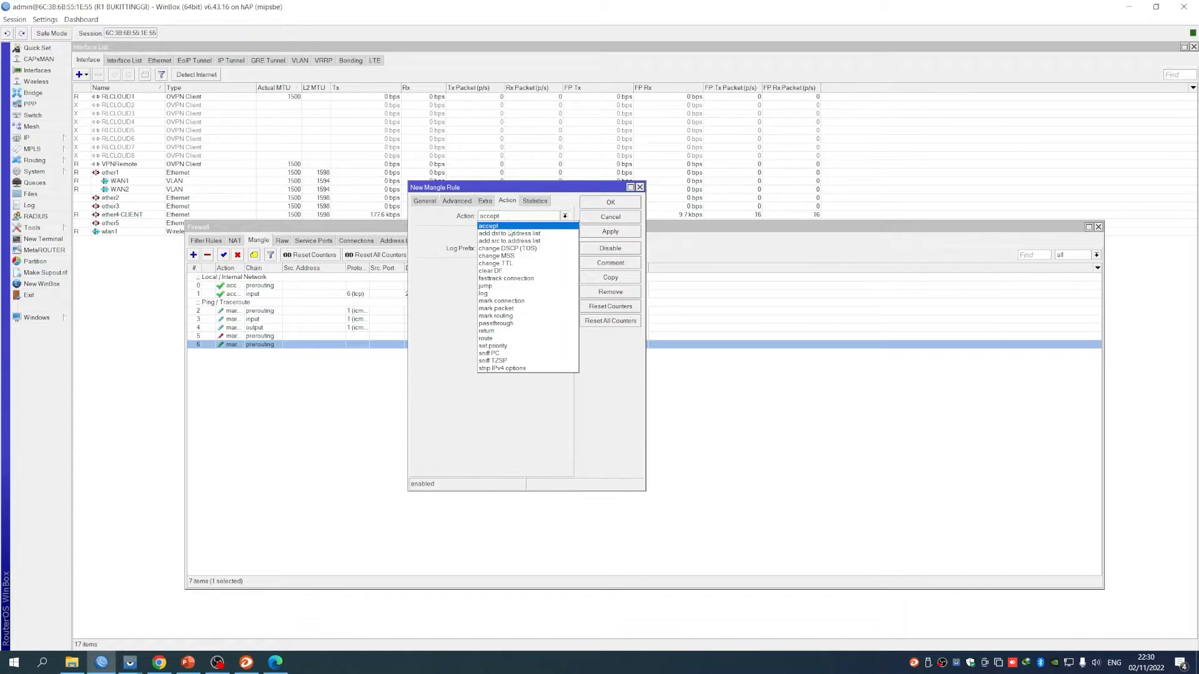
{"action": "left_click", "coordinate": [504, 317]}
{"action": "left_click", "coordinate": [489, 281]}
{"action": "left_click", "coordinate": [565, 270]}
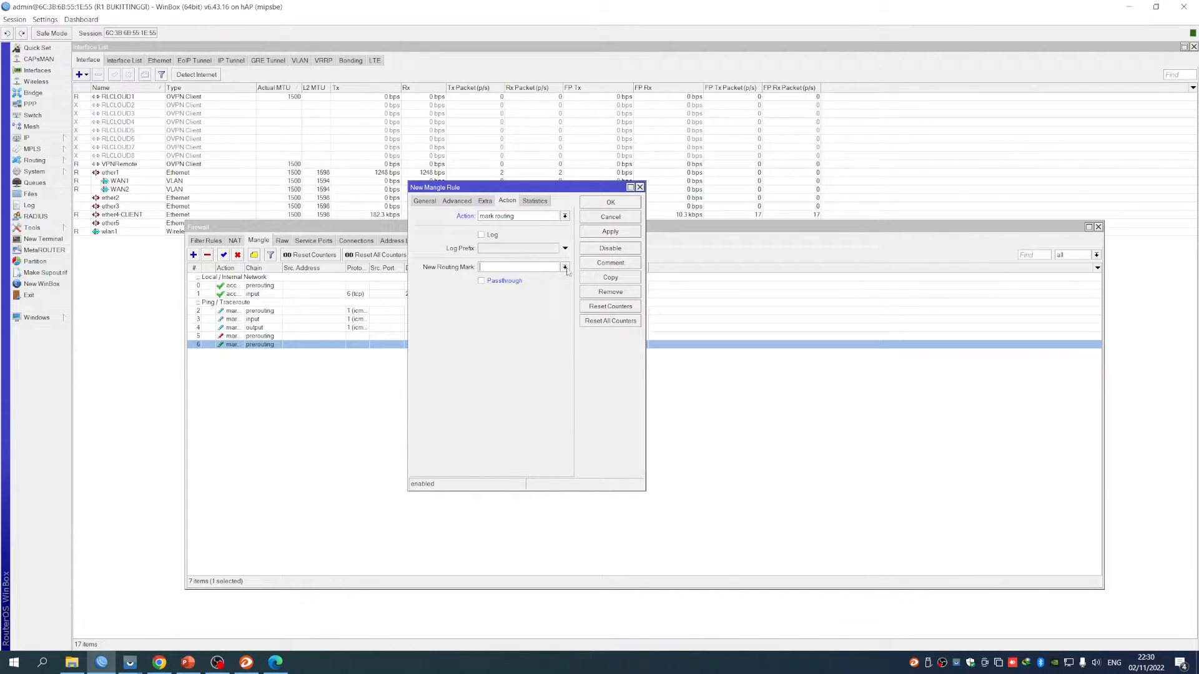
{"action": "type", "text": "WAN2"}
{"action": "left_click", "coordinate": [610, 203]}
Review rules 6 and 7 to confirm their WAN1 and WAN2 routing marks
{"action": "double_click", "coordinate": [580, 345]}
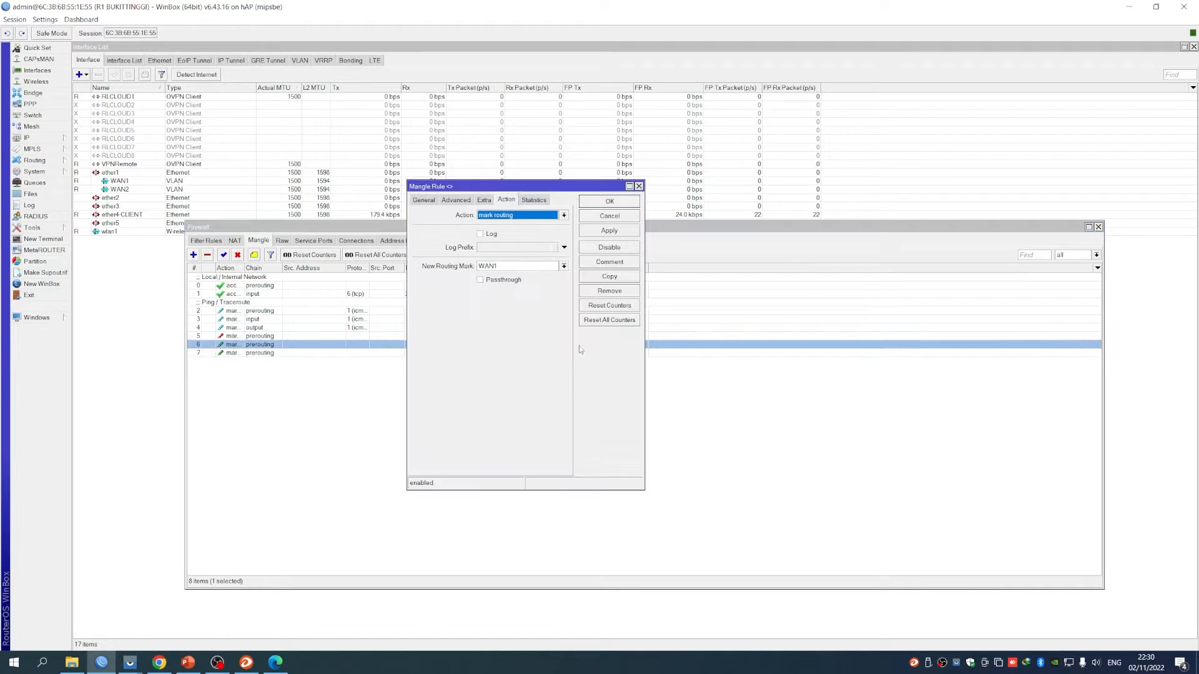
{"action": "left_click", "coordinate": [592, 212]}
{"action": "double_click", "coordinate": [544, 353]}
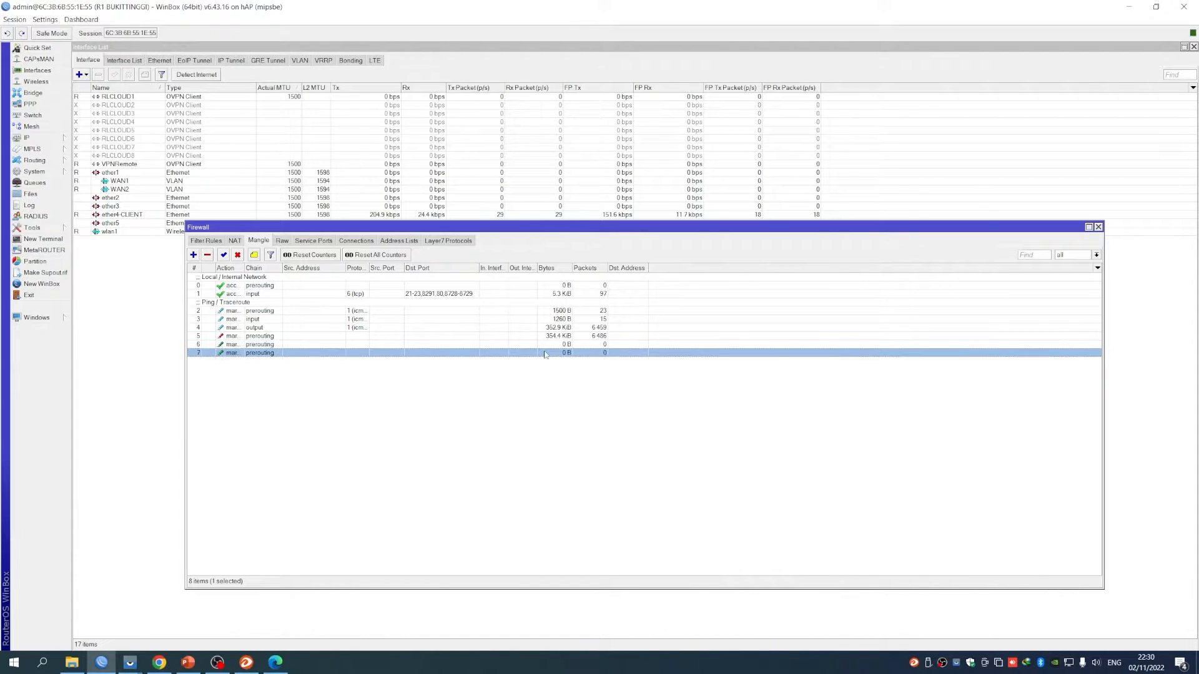
Move mangle rules 6 and 7 to the top of the list
{"action": "left_click", "coordinate": [612, 201]}
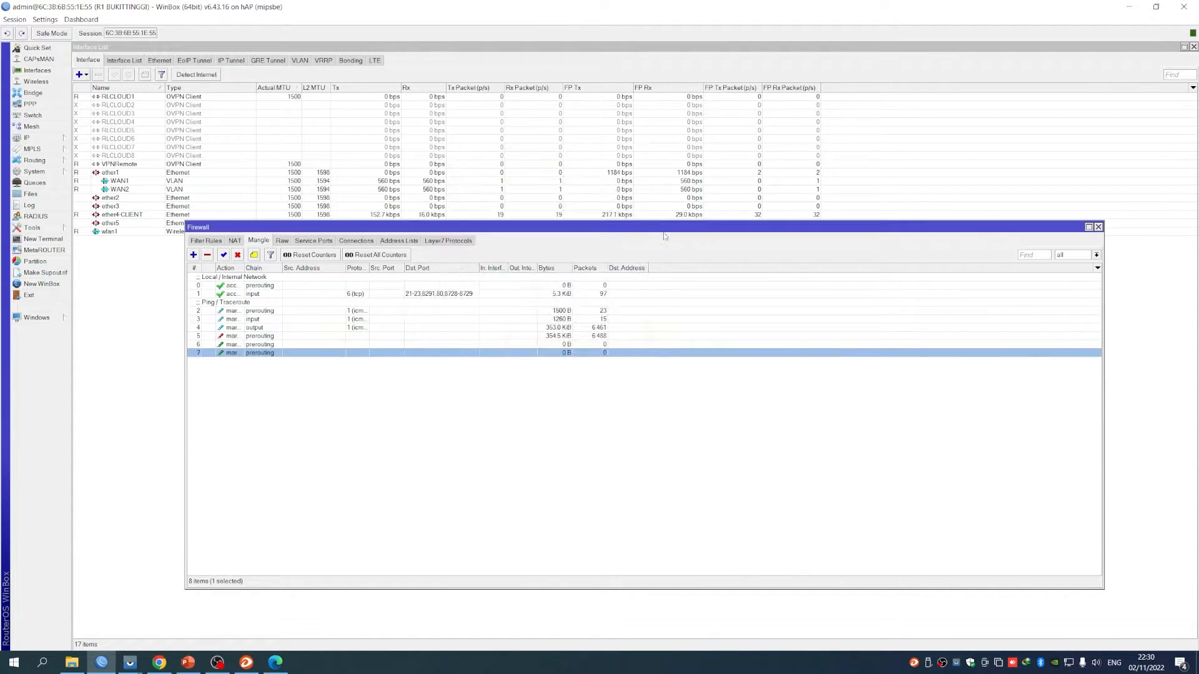
{"action": "left_click", "coordinate": [567, 344]}
{"action": "left_click", "coordinate": [585, 353], "text": "shift"}
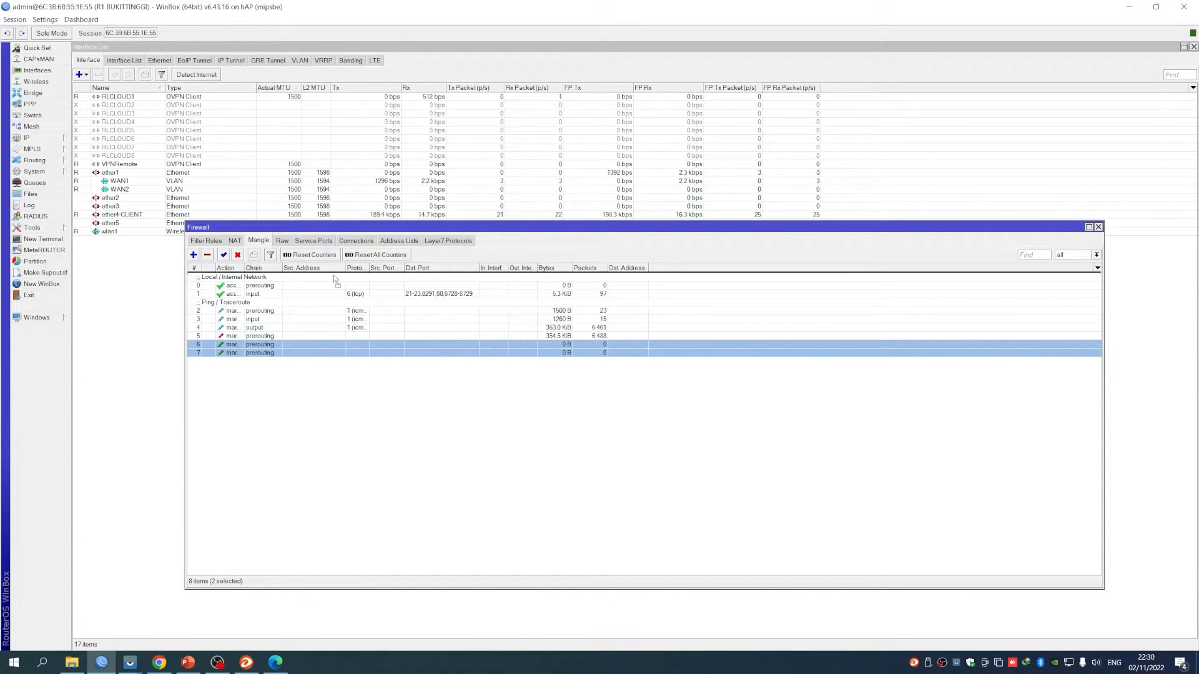
{"action": "left_click_drag", "start_coordinate": [333, 275], "coordinate": [336, 277]}
Comment the top rules 'Policy base route voucher'
{"action": "left_click", "coordinate": [363, 279]}
{"action": "right_click", "coordinate": [363, 280]}
{"action": "left_click", "coordinate": [400, 425]}
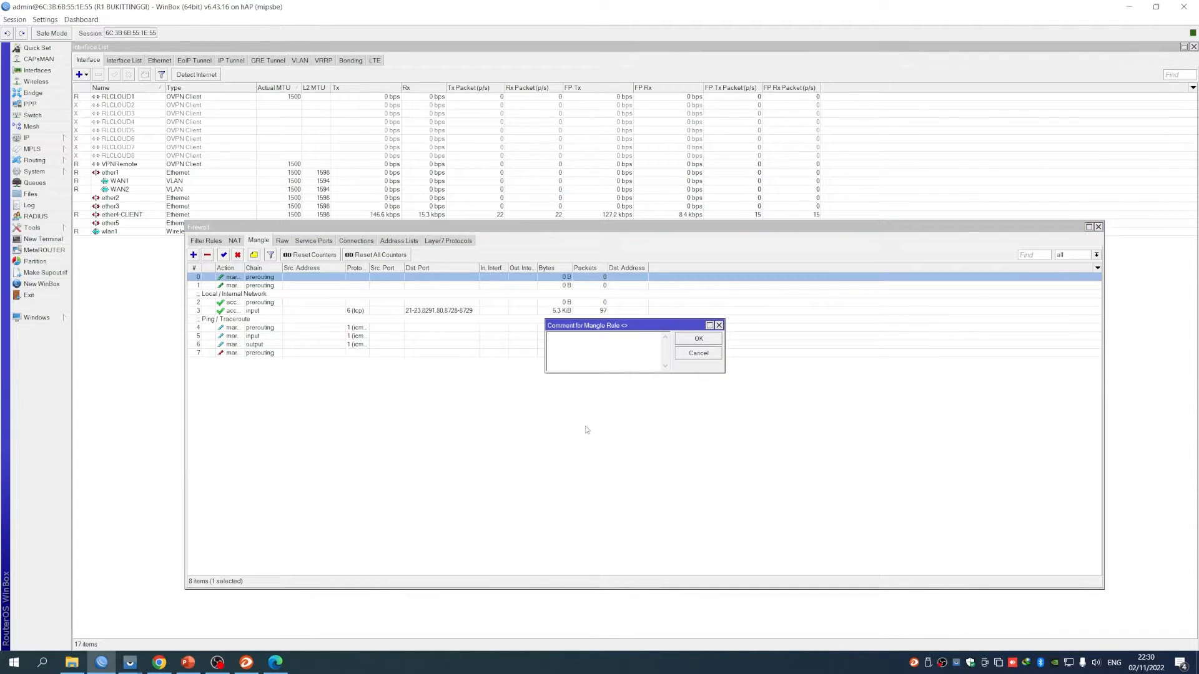
{"action": "type", "text": "Policy base routing "}
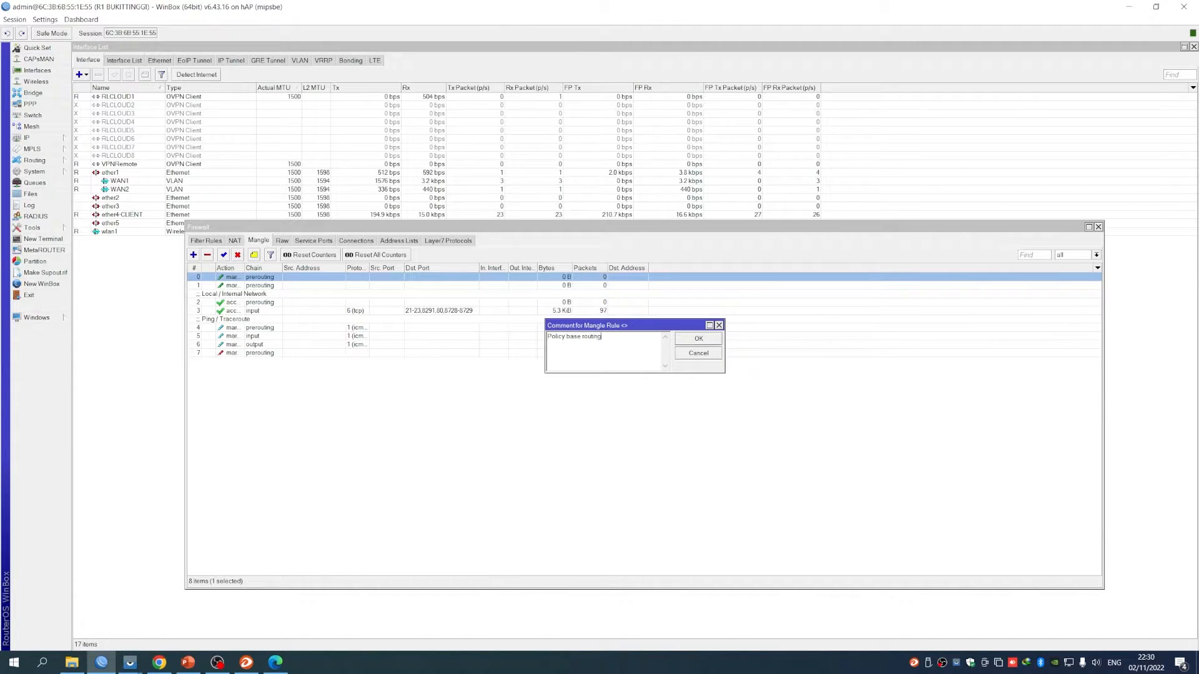
{"action": "type", "text": "voucher"}
{"action": "left_click", "coordinate": [602, 337]}
{"action": "key", "text": "BackSpace"}
{"action": "key", "text": "BackSpace"}
{"action": "key", "text": "BackSpace"}
{"action": "type", "text": "e"}
{"action": "left_click", "coordinate": [691, 338]}
{"action": "left_click", "coordinate": [388, 433]}
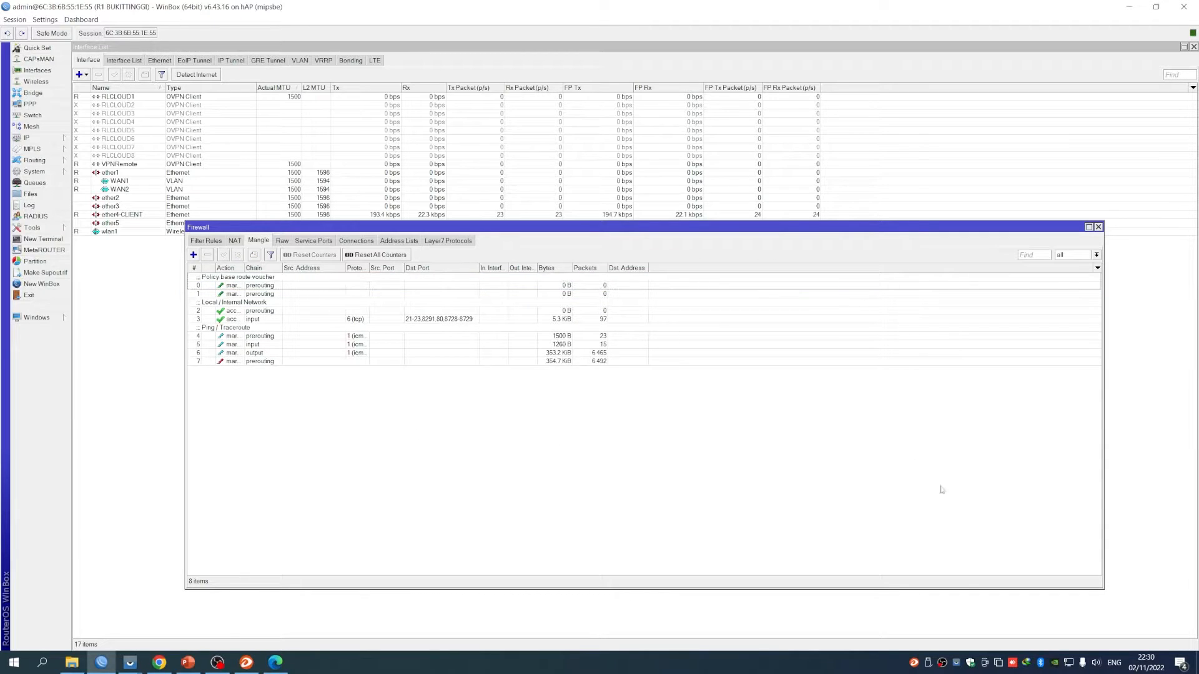
{"action": "left_click", "coordinate": [26, 137]}
{"action": "left_click", "coordinate": [94, 296]}
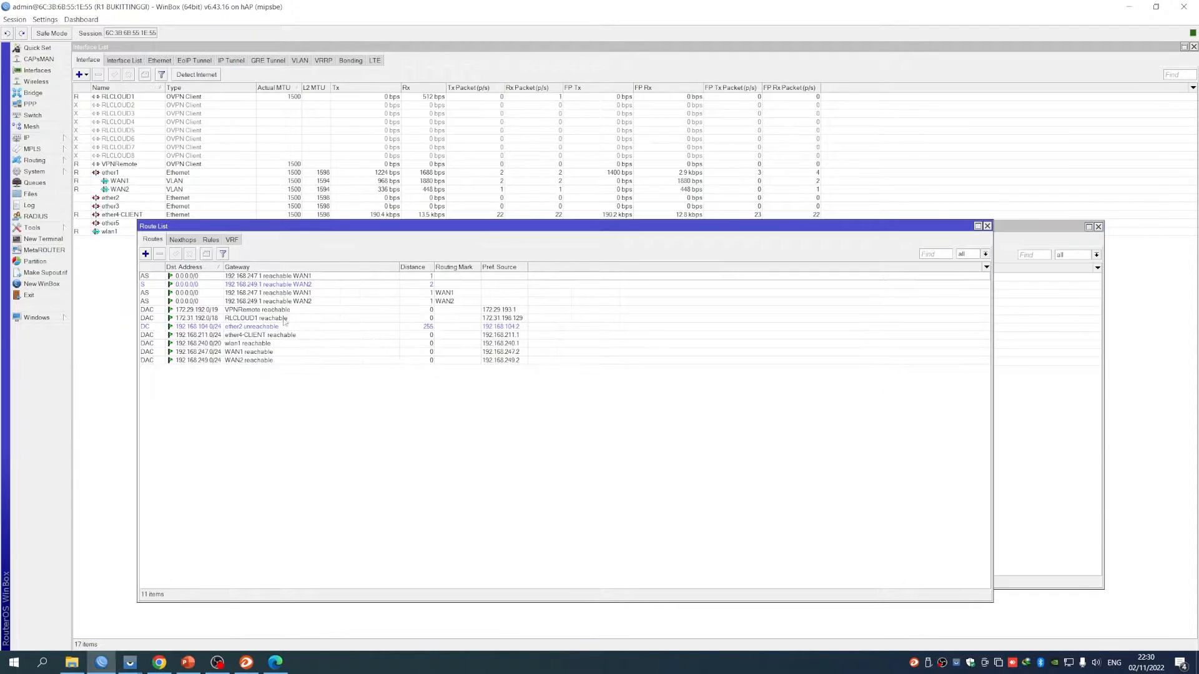
{"action": "left_click_drag", "start_coordinate": [432, 226], "coordinate": [775, 211]}
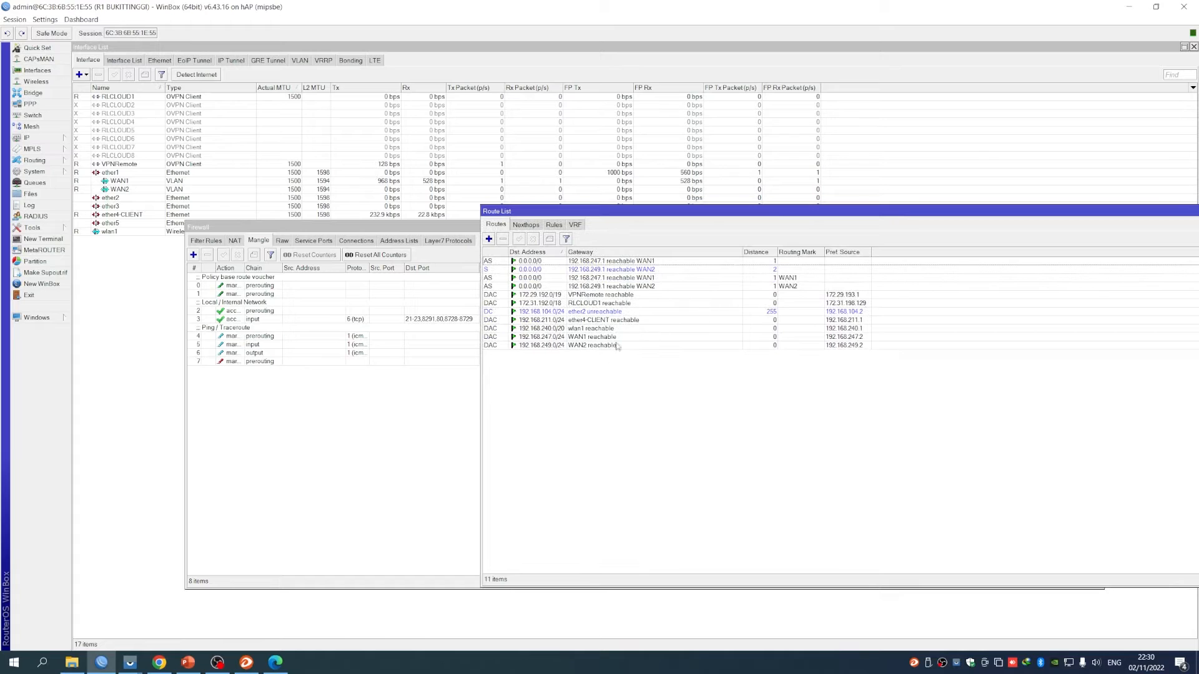
{"action": "left_click", "coordinate": [649, 286]}
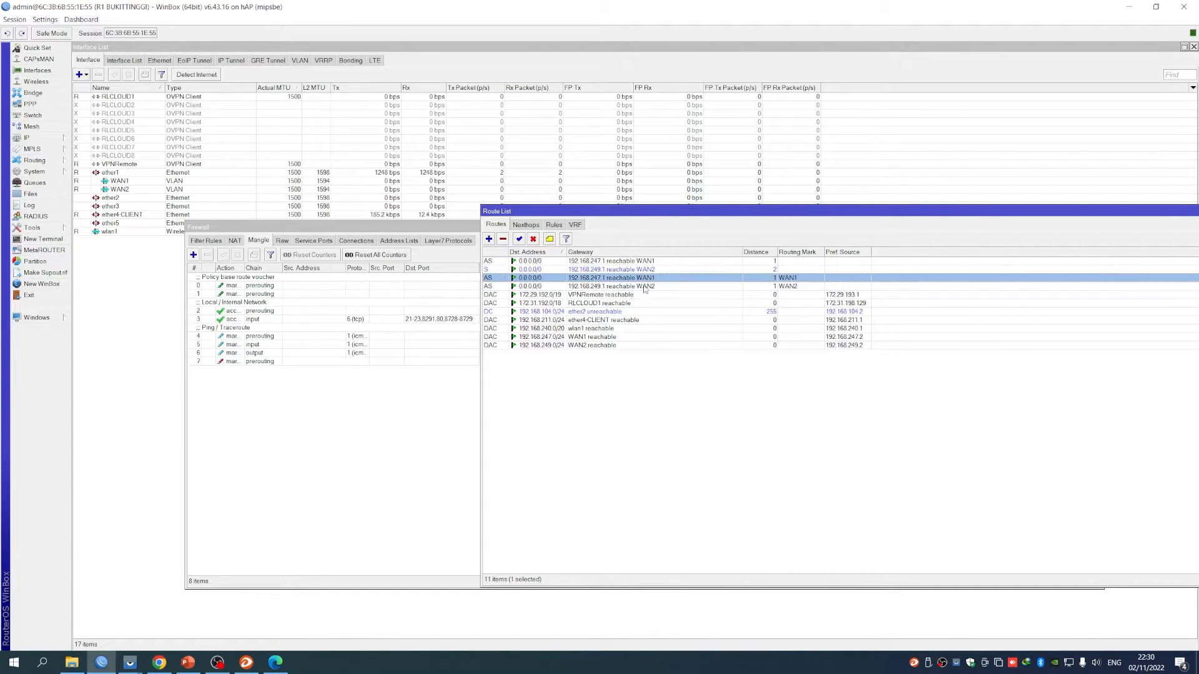
{"action": "double_click", "coordinate": [650, 278]}
{"action": "key", "text": "Tab"}
{"action": "left_click_drag", "start_coordinate": [544, 248], "coordinate": [731, 220]}
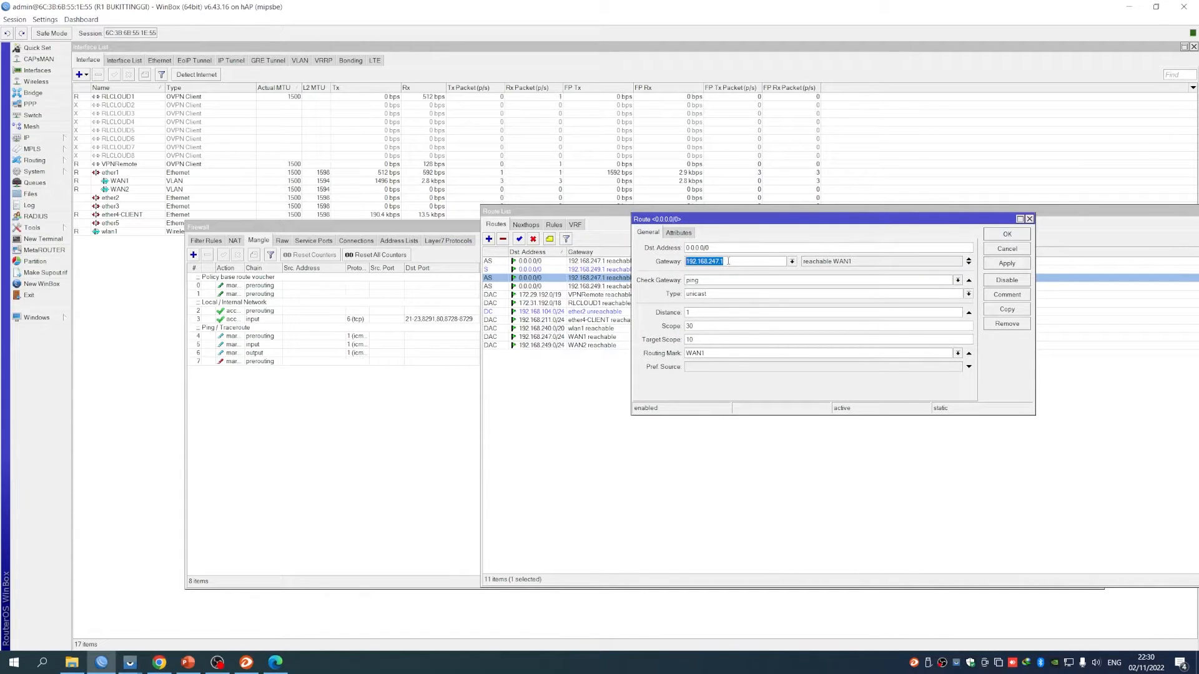
{"action": "left_click_drag", "start_coordinate": [710, 354], "coordinate": [671, 354]}
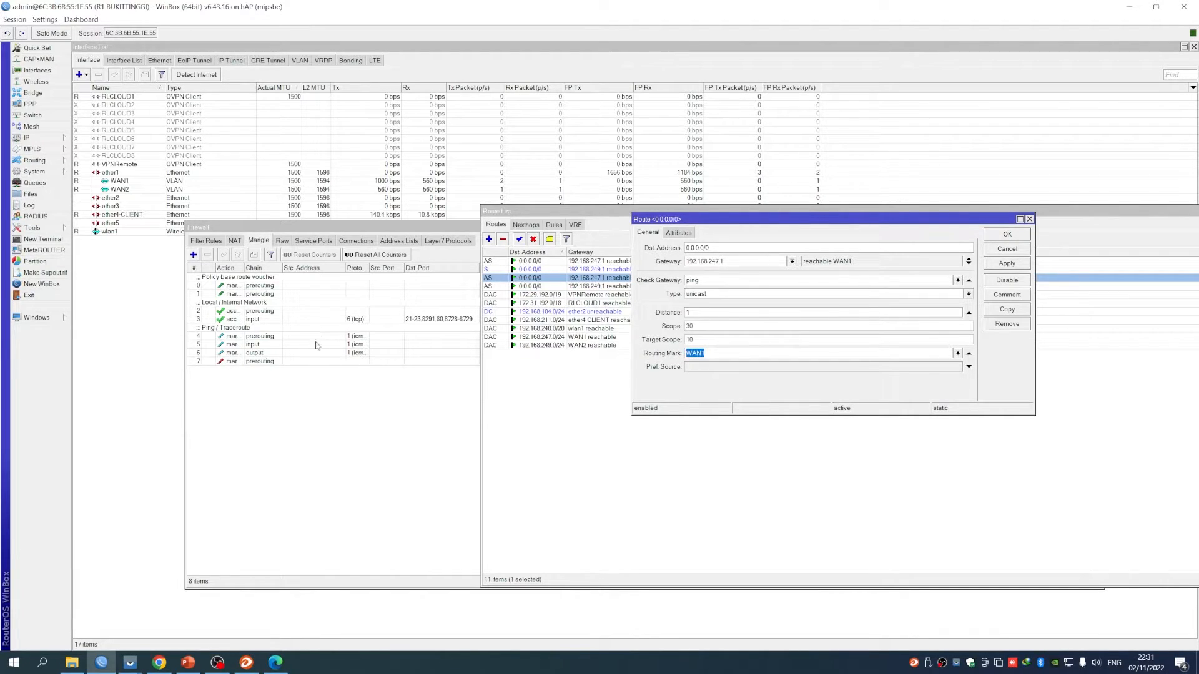
{"action": "double_click", "coordinate": [293, 285]}
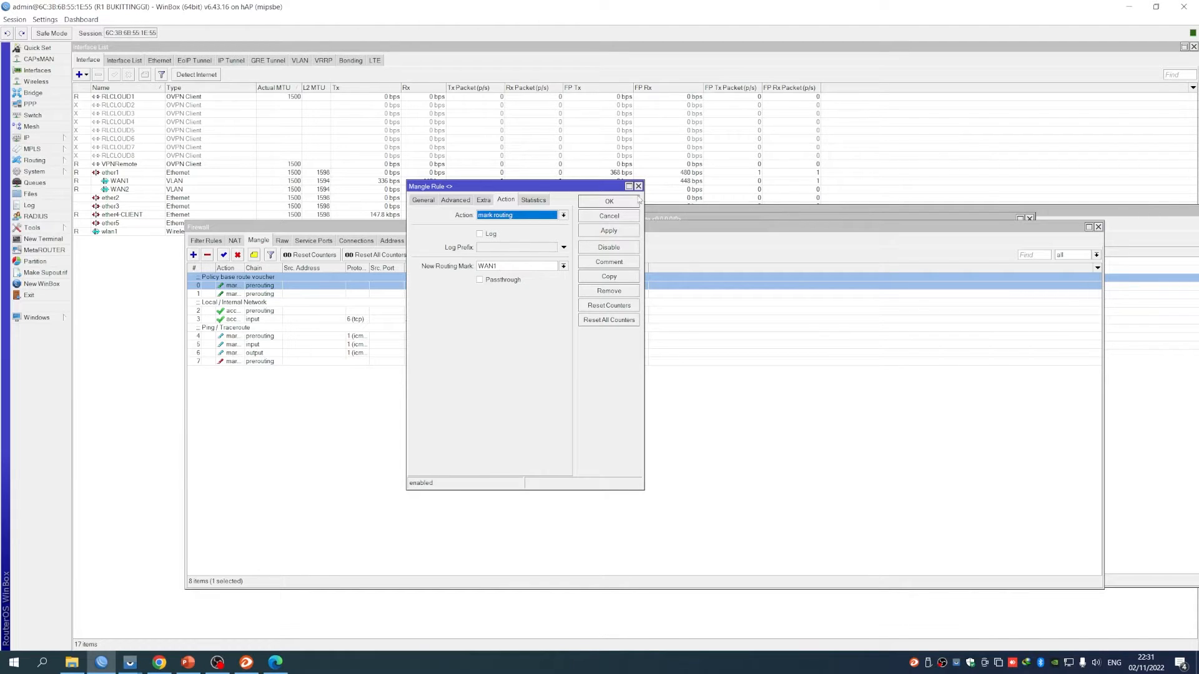
{"action": "left_click", "coordinate": [638, 186]}
{"action": "left_click_drag", "start_coordinate": [887, 229], "coordinate": [763, 279]}
{"action": "left_click", "coordinate": [764, 222]}
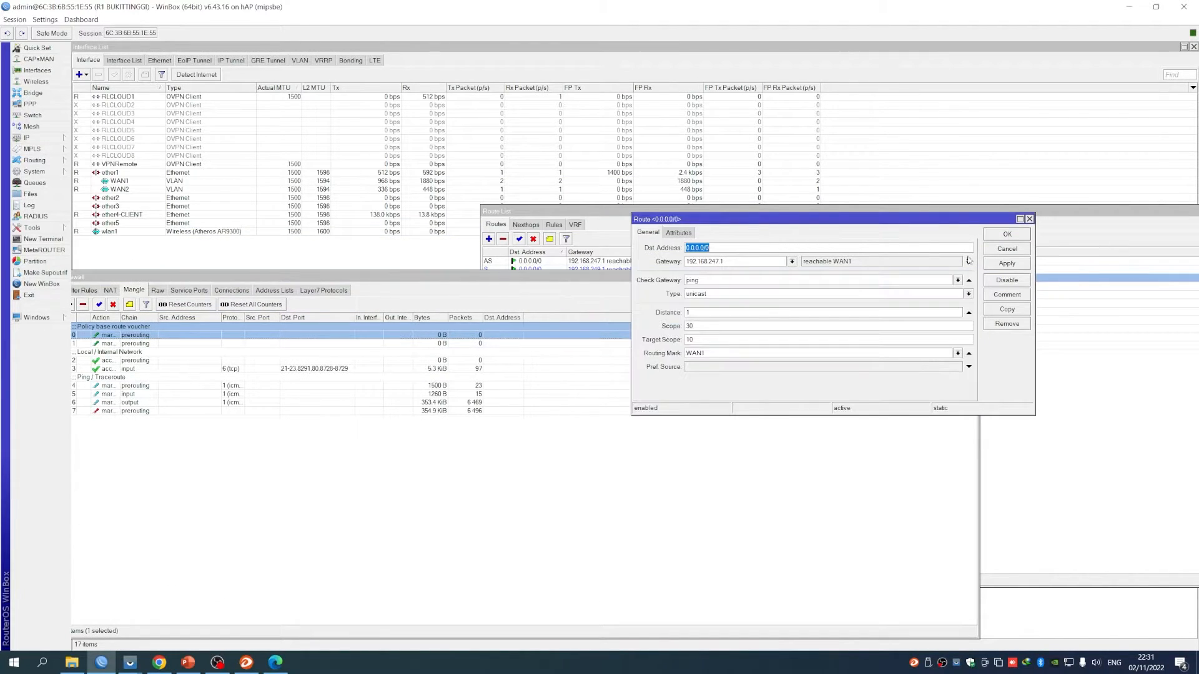
{"action": "left_click", "coordinate": [1006, 249]}
{"action": "left_click_drag", "start_coordinate": [723, 210], "coordinate": [732, 184]}
{"action": "left_click", "coordinate": [642, 261]}
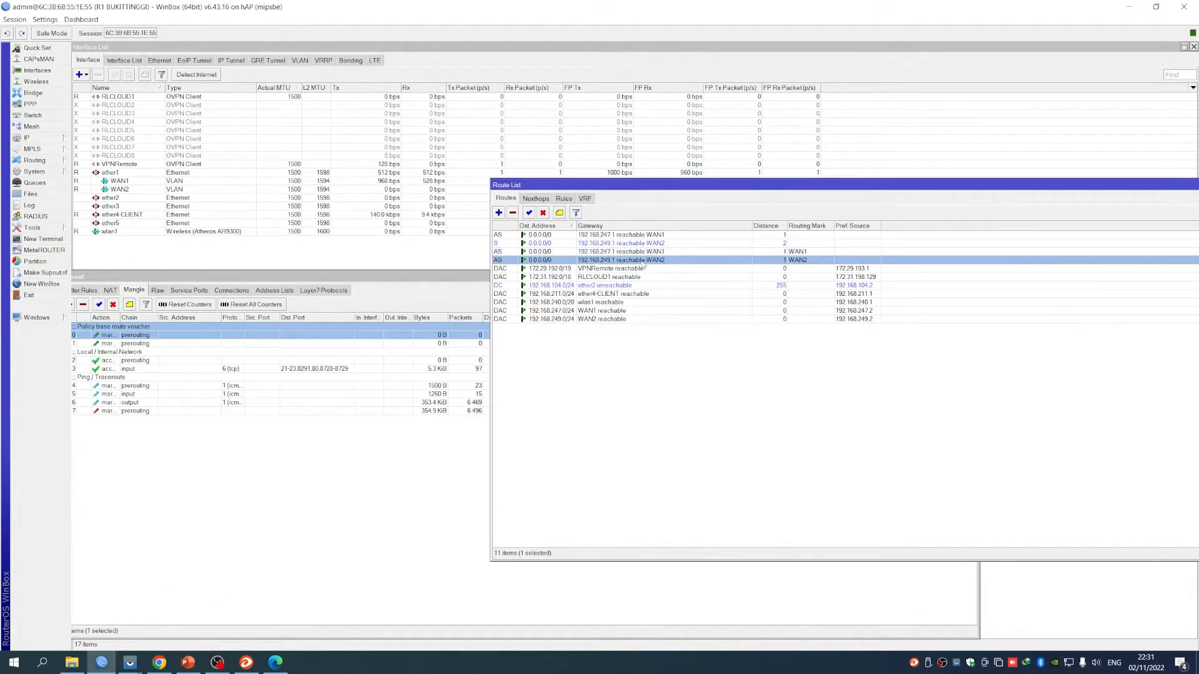
{"action": "double_click", "coordinate": [643, 261]}
{"action": "double_click", "coordinate": [725, 263]}
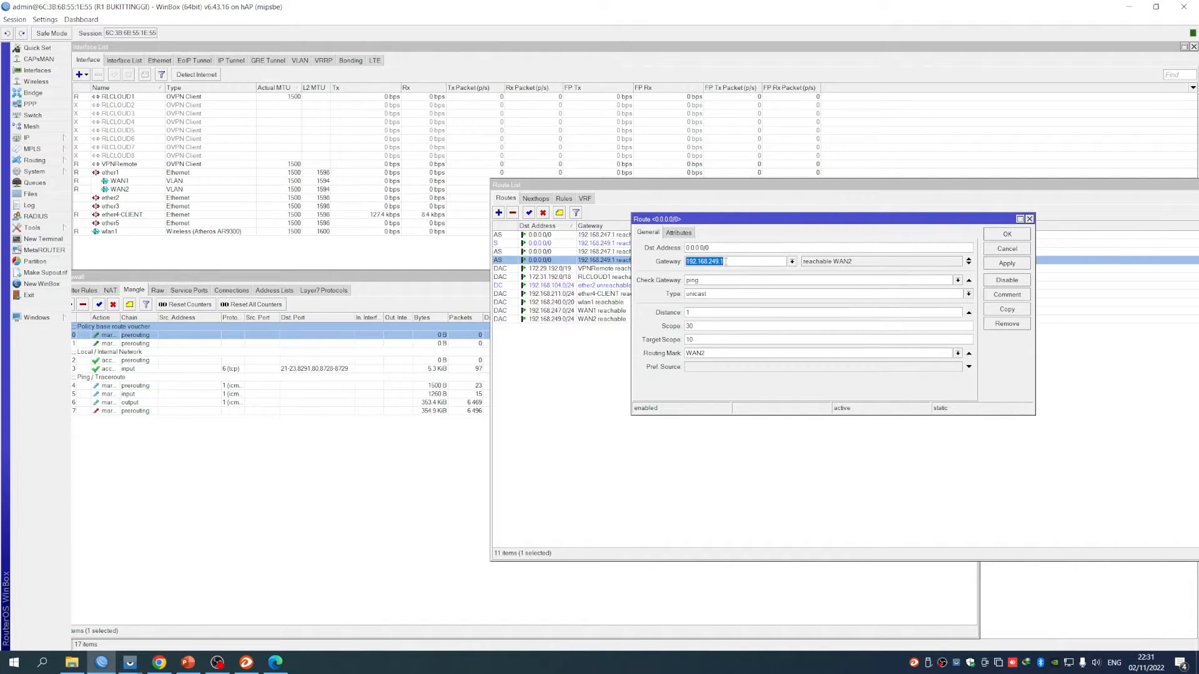
{"action": "double_click", "coordinate": [695, 353]}
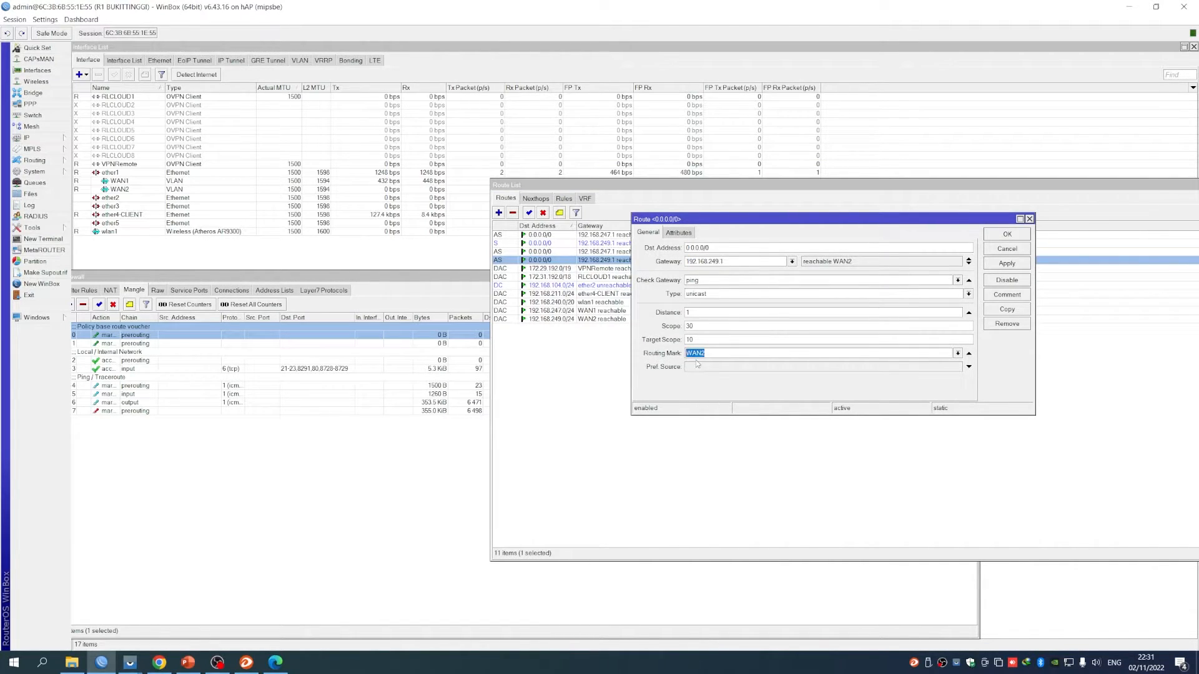
{"action": "left_click", "coordinate": [1006, 236]}
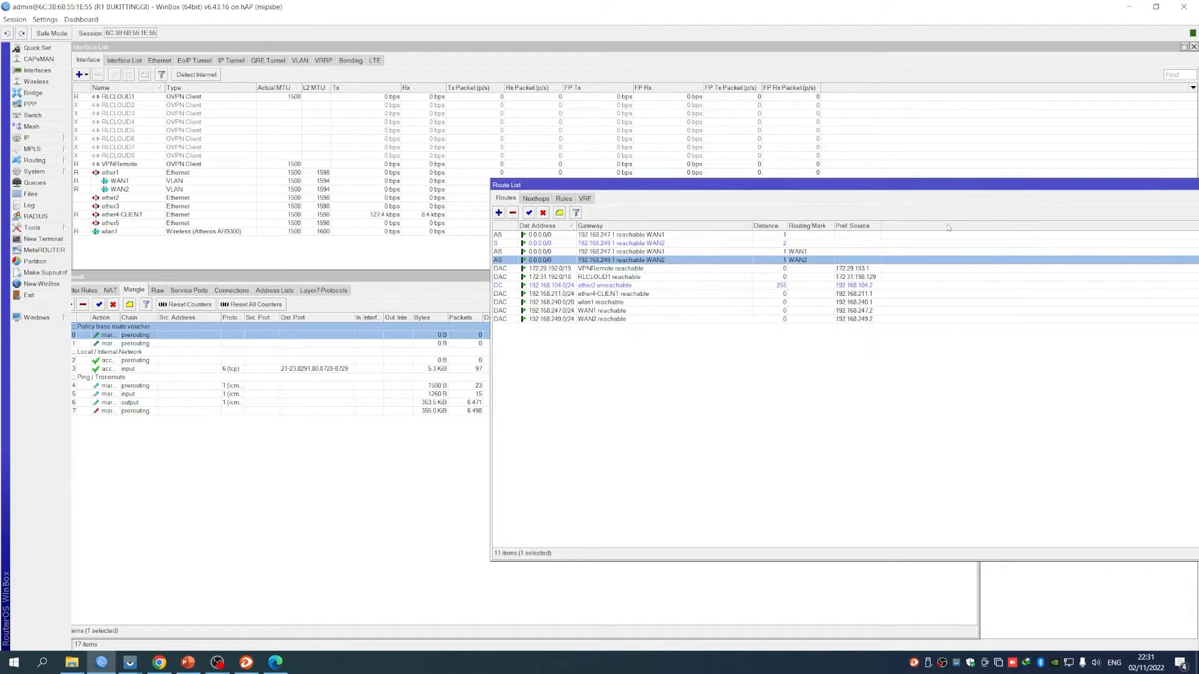
{"action": "left_click_drag", "start_coordinate": [941, 189], "coordinate": [599, 236]}
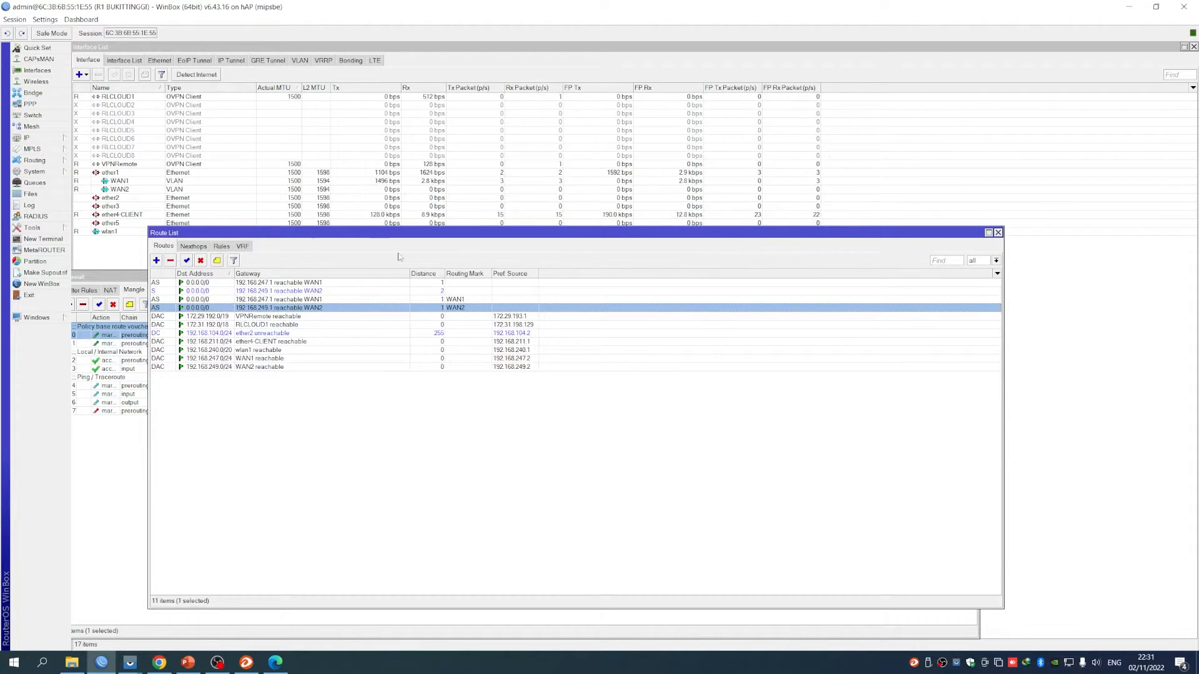
{"action": "left_click_drag", "start_coordinate": [314, 236], "coordinate": [724, 222]}
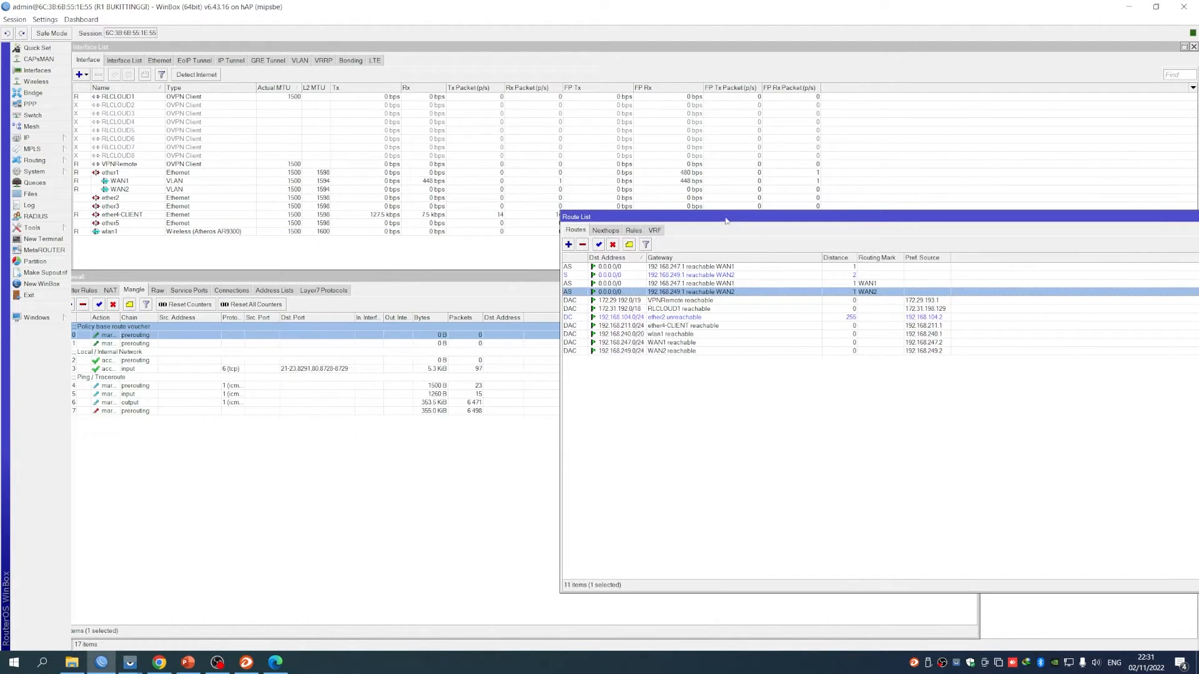
{"action": "left_click", "coordinate": [640, 418]}
{"action": "left_click", "coordinate": [870, 283]}
{"action": "left_click", "coordinate": [870, 292], "text": "shift"}
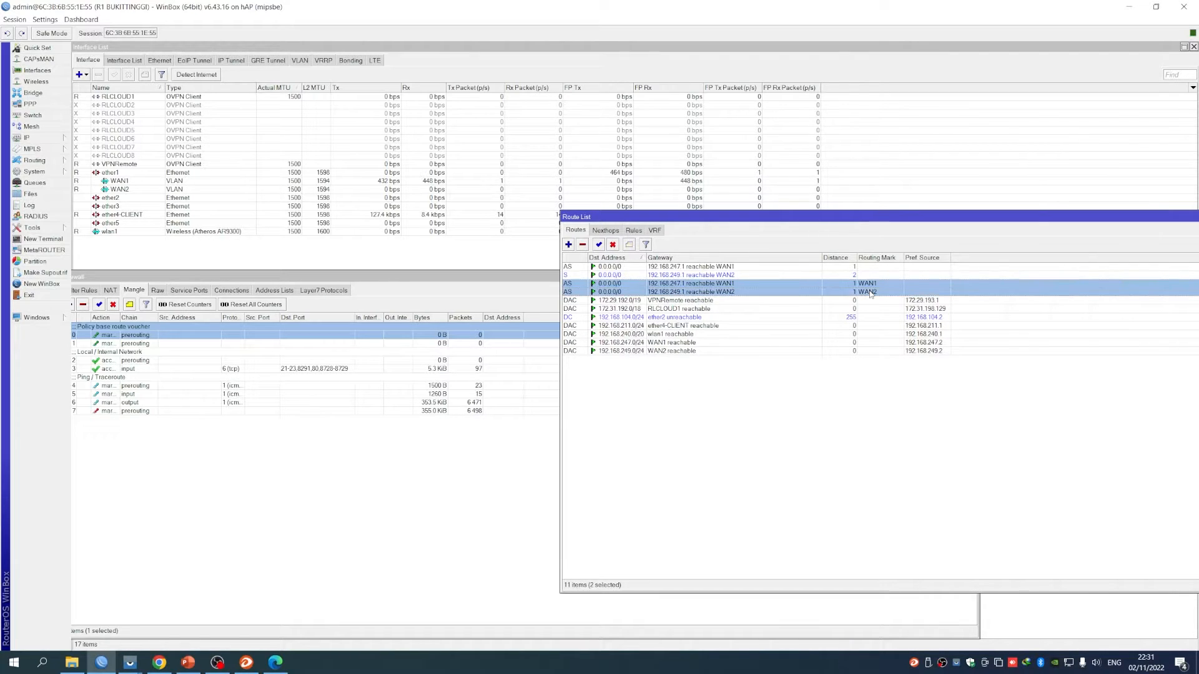
{"action": "left_click", "coordinate": [142, 344], "text": "shift"}
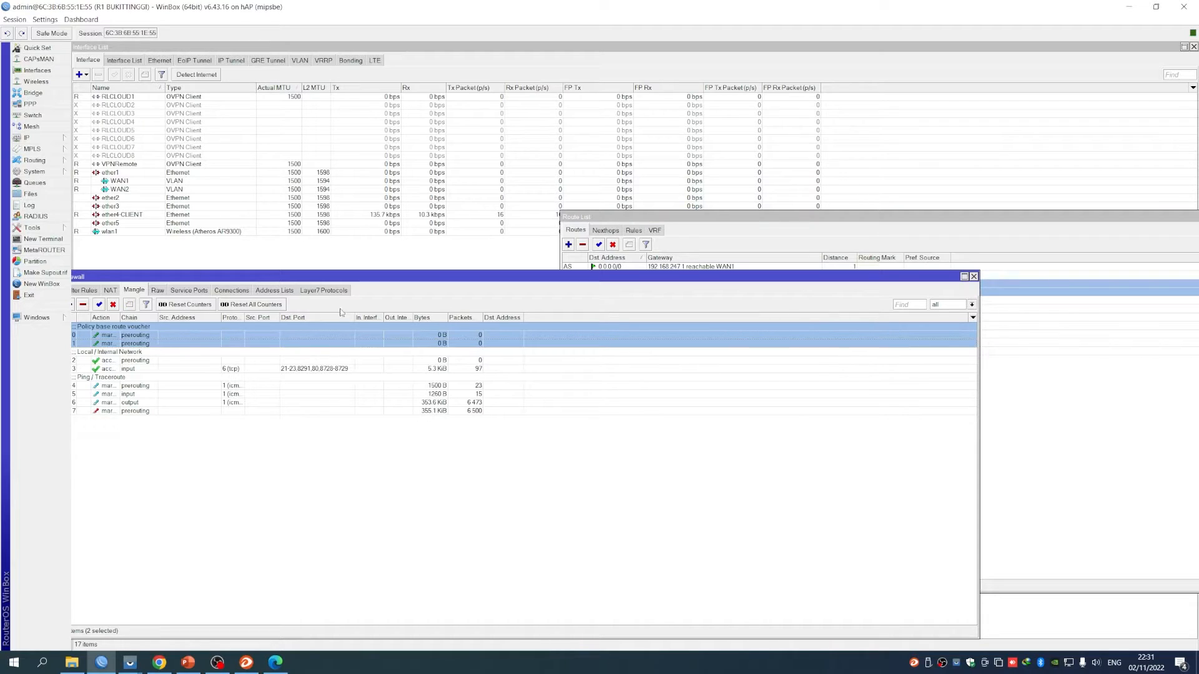
Inspect the NAT masquerade rules for out-interfaces WAN1 and WAN2, closing each unchanged
{"action": "left_click_drag", "start_coordinate": [546, 286], "coordinate": [715, 320]}
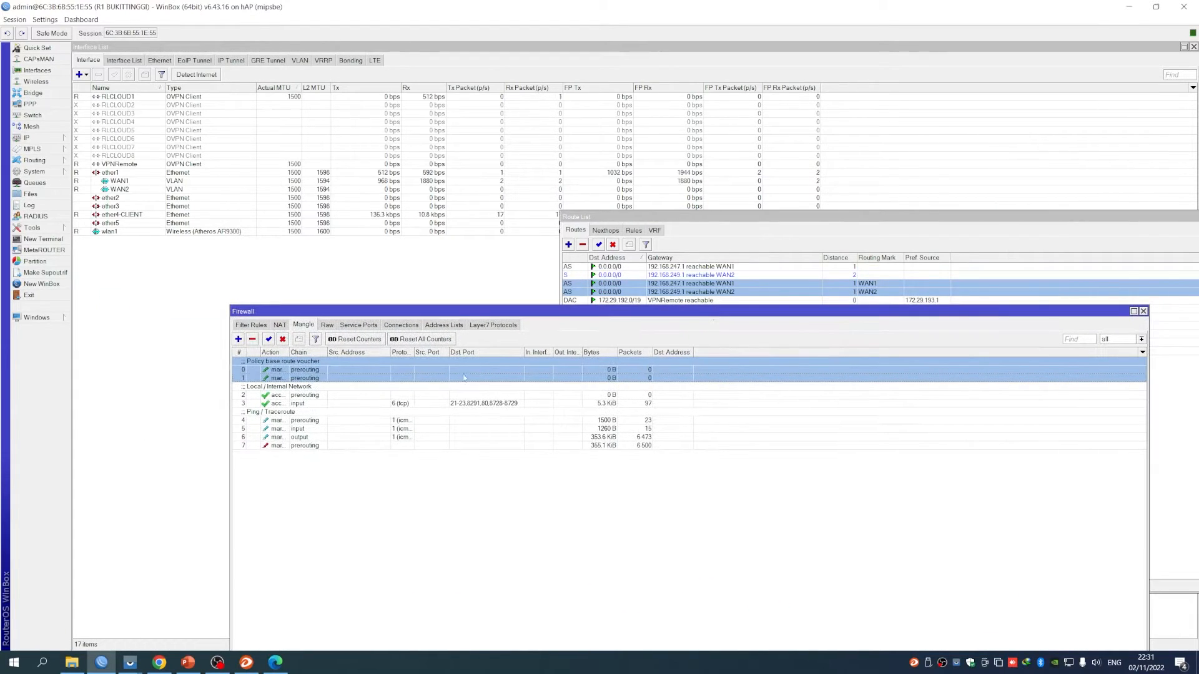
{"action": "left_click", "coordinate": [280, 325]}
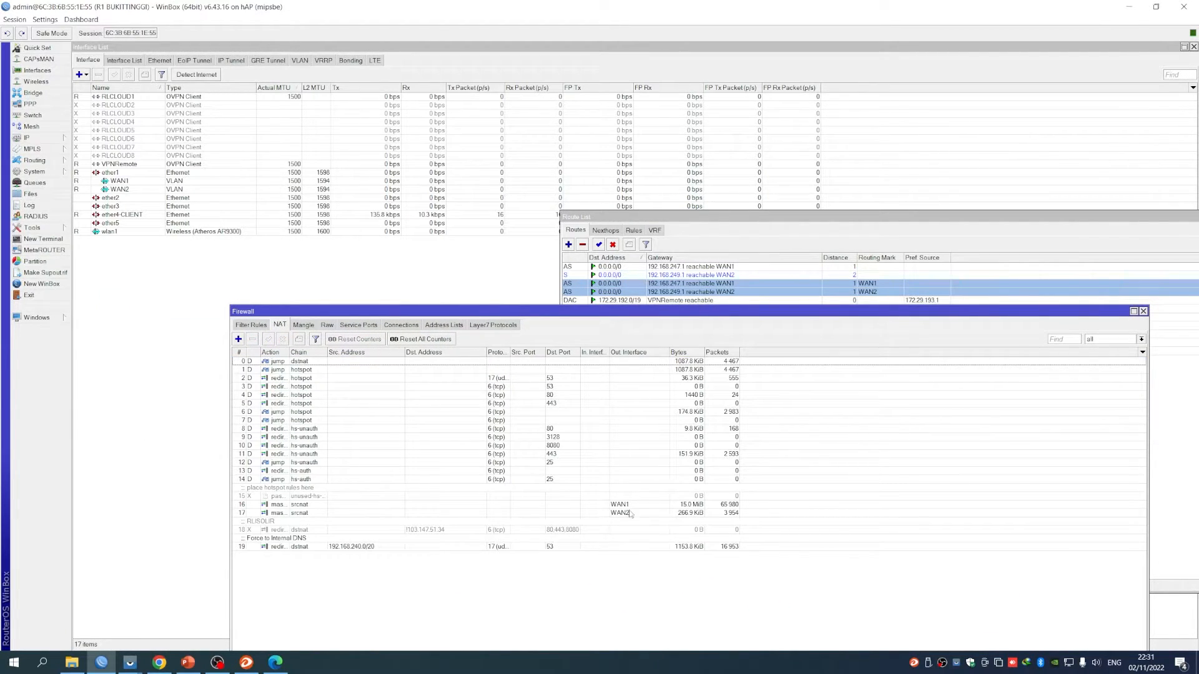
{"action": "left_click", "coordinate": [607, 504]}
{"action": "double_click", "coordinate": [625, 505]}
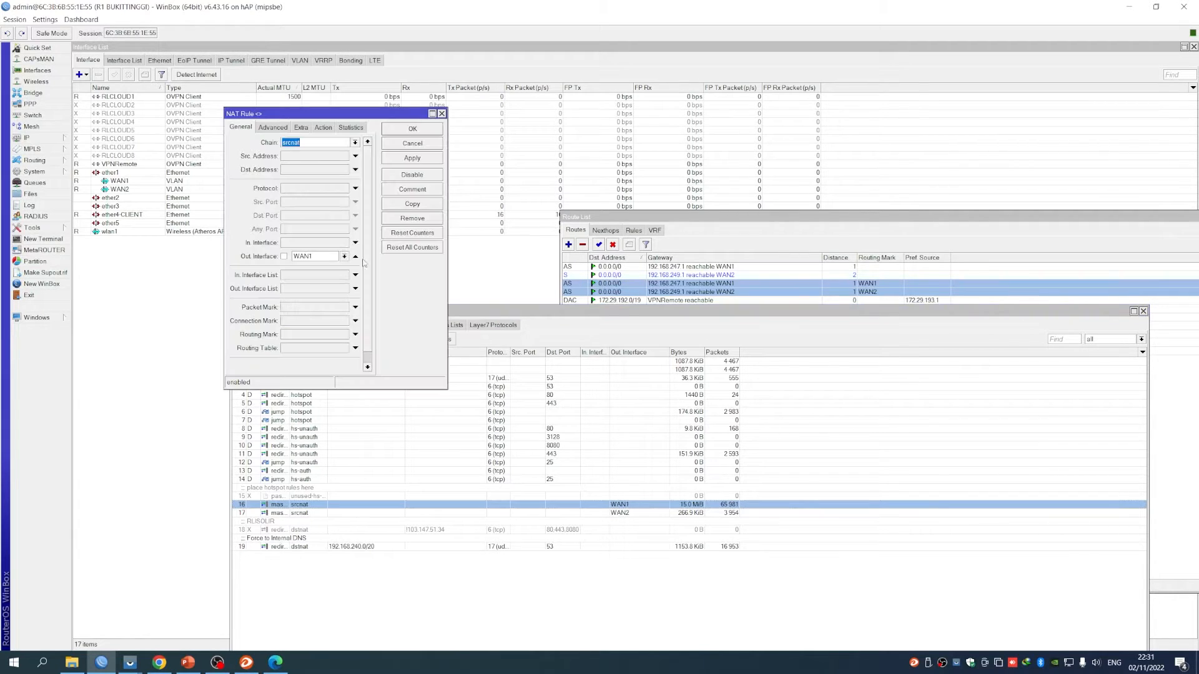
{"action": "left_click", "coordinate": [400, 143]}
{"action": "double_click", "coordinate": [631, 513]}
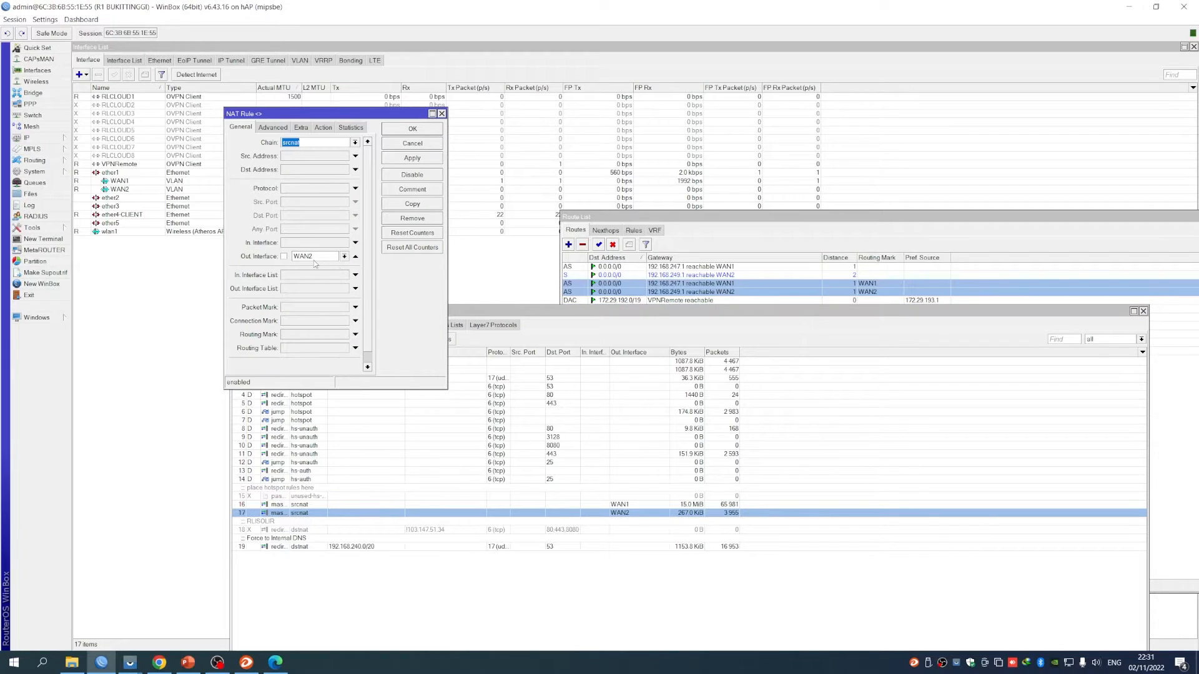
{"action": "left_click", "coordinate": [395, 146]}
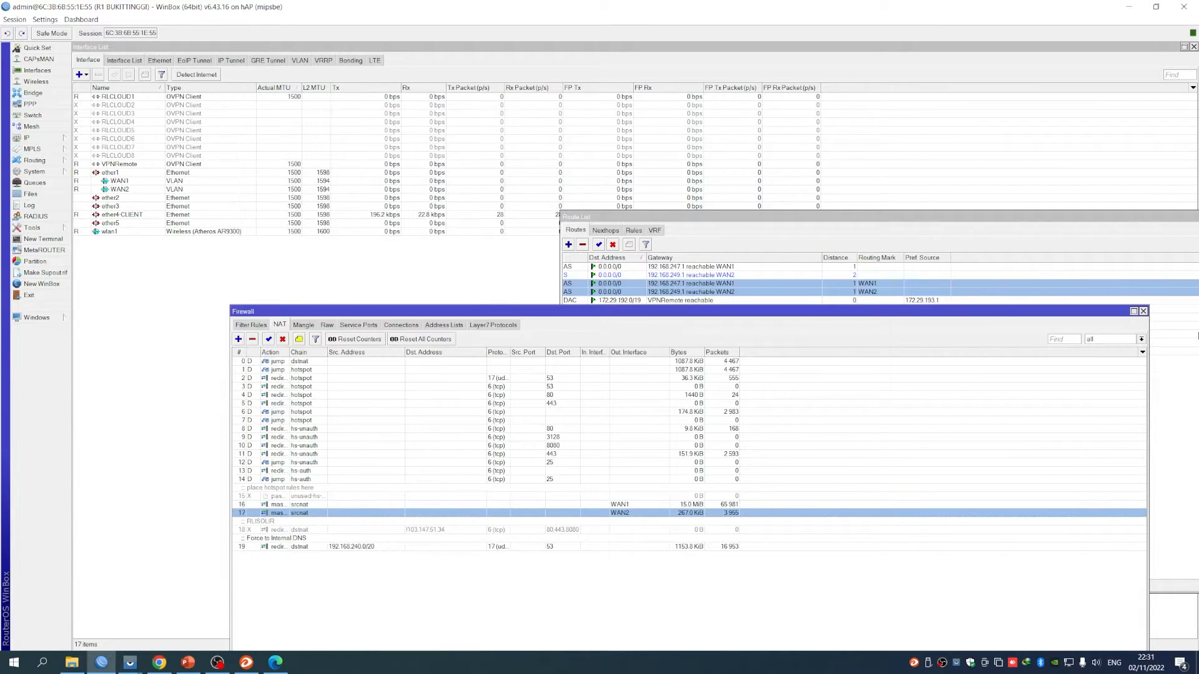
Close the Firewall window and reopen it on the Mangle rules
{"action": "left_click", "coordinate": [1143, 311]}
{"action": "left_click_drag", "start_coordinate": [705, 221], "coordinate": [503, 258]}
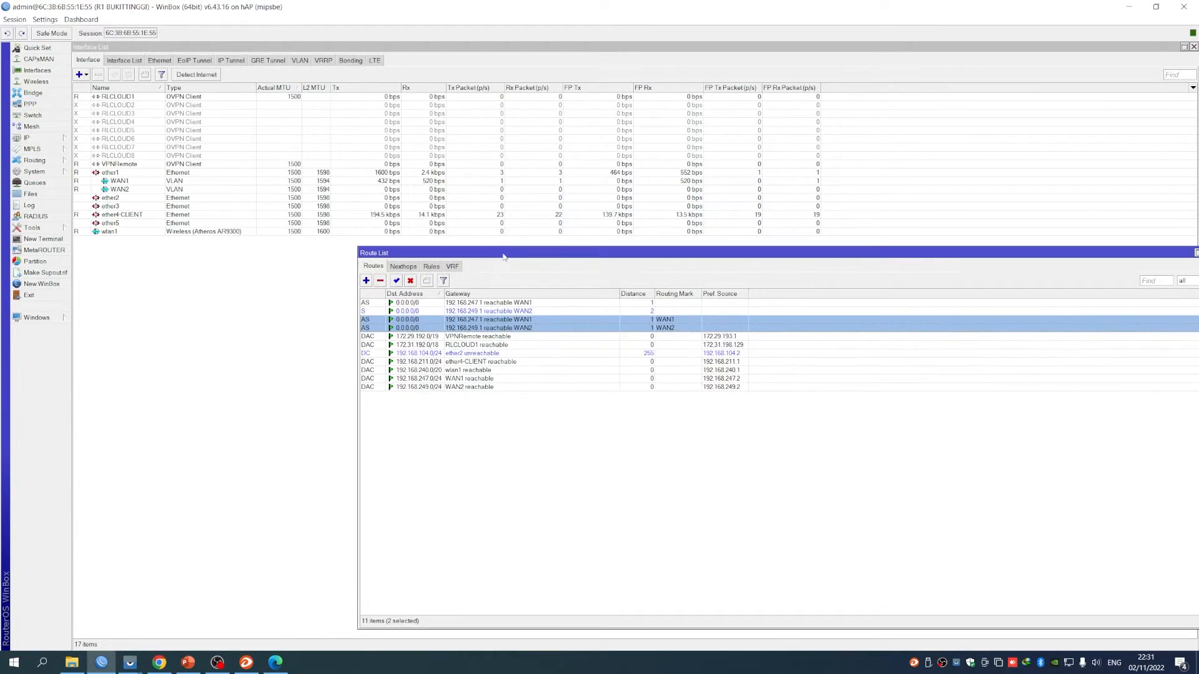
{"action": "left_click", "coordinate": [28, 138]}
{"action": "left_click", "coordinate": [94, 230]}
{"action": "left_click_drag", "start_coordinate": [354, 291], "coordinate": [215, 296]}
{"action": "left_click", "coordinate": [194, 302]}
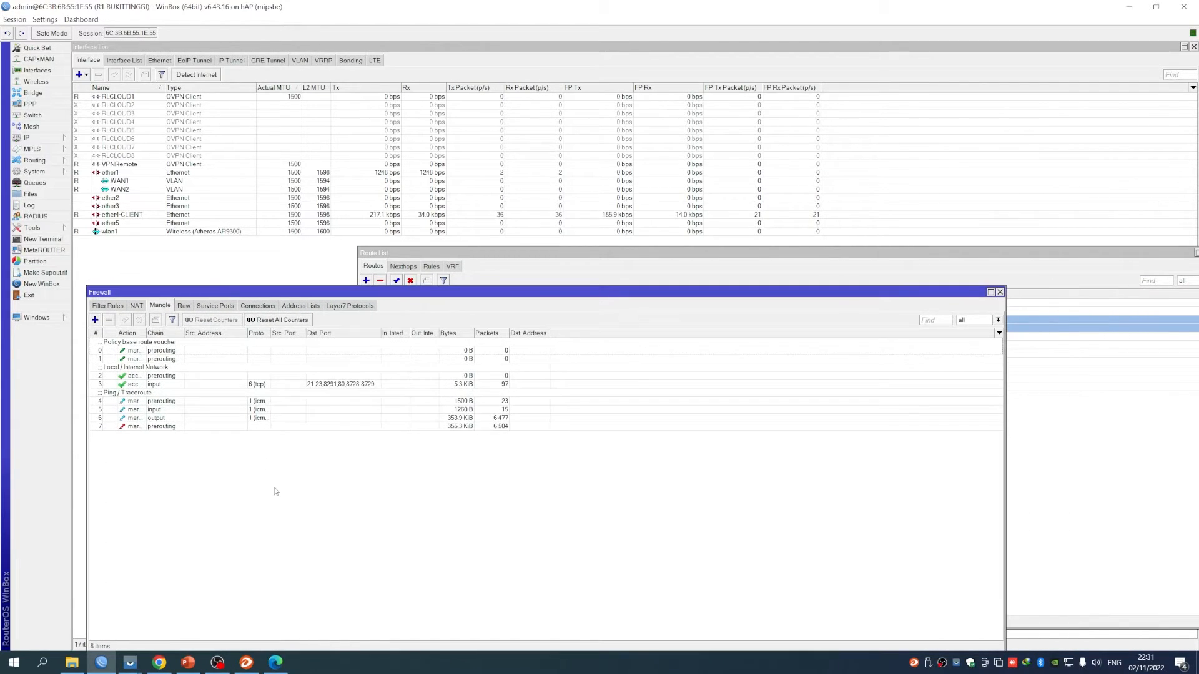
Review mangle rules 0 and 1, then bring up the RL Radius voucher profiles page
{"action": "left_click", "coordinate": [253, 349]}
{"action": "left_click", "coordinate": [253, 360]}
{"action": "left_click", "coordinate": [254, 350]}
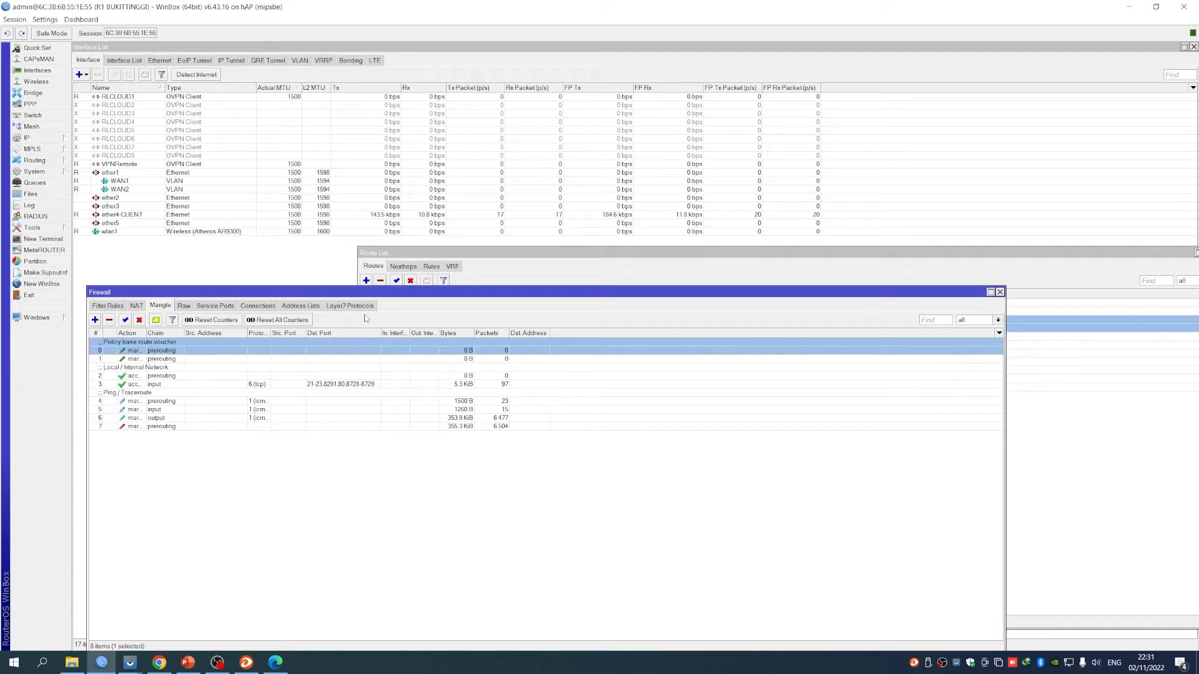
{"action": "left_click_drag", "start_coordinate": [474, 257], "coordinate": [517, 226]}
{"action": "mouse_move", "coordinate": [160, 661]}
{"action": "left_click", "coordinate": [139, 642]}
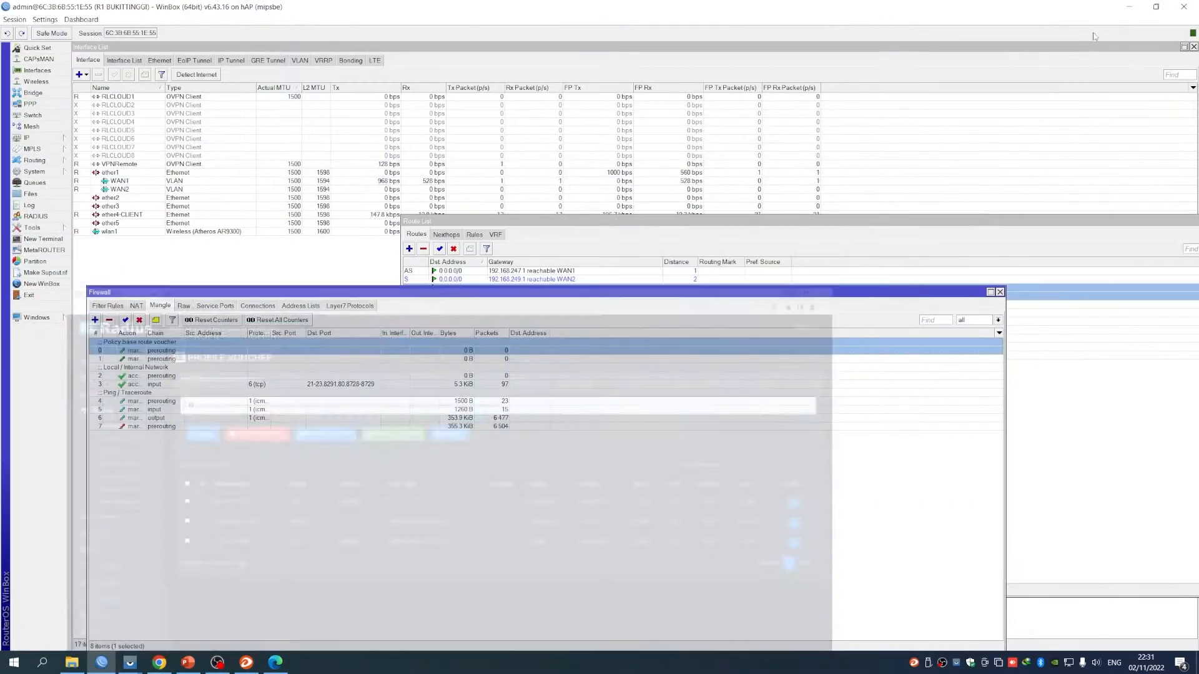
Compare the WAN1 and WAN2 interfaces in WinBox with the VIAWAN1/VIAWAN2 voucher profiles
{"action": "left_click", "coordinate": [1131, 9]}
{"action": "left_click", "coordinate": [128, 183]}
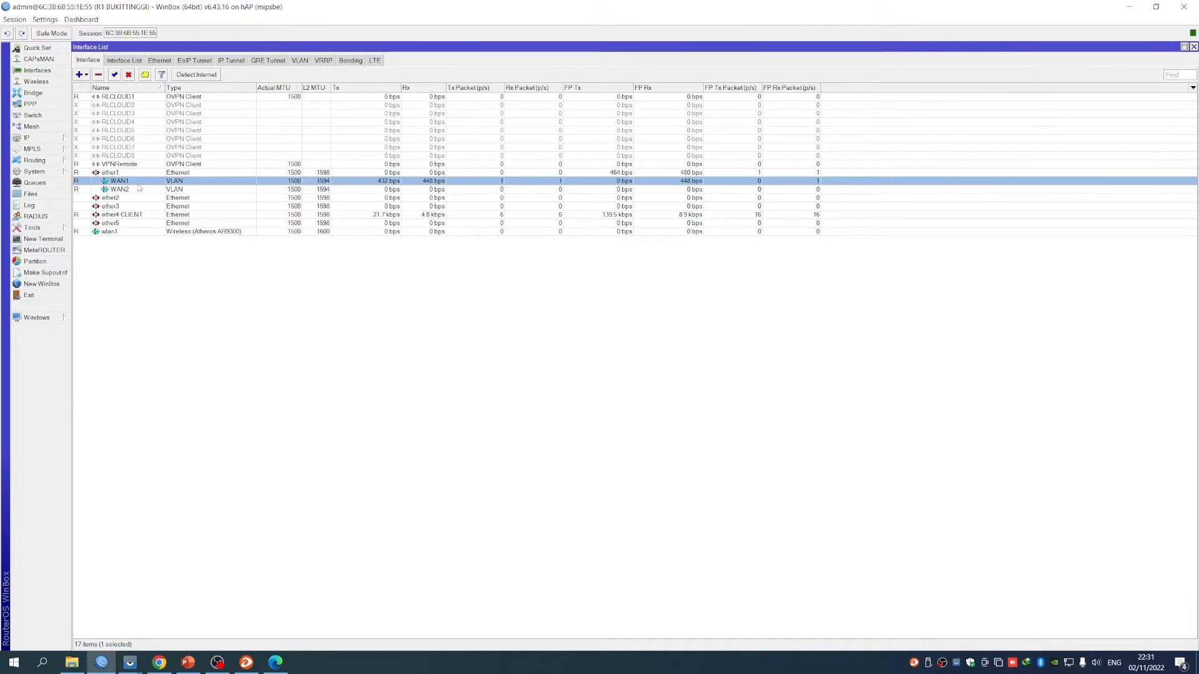
{"action": "left_click", "coordinate": [159, 662]}
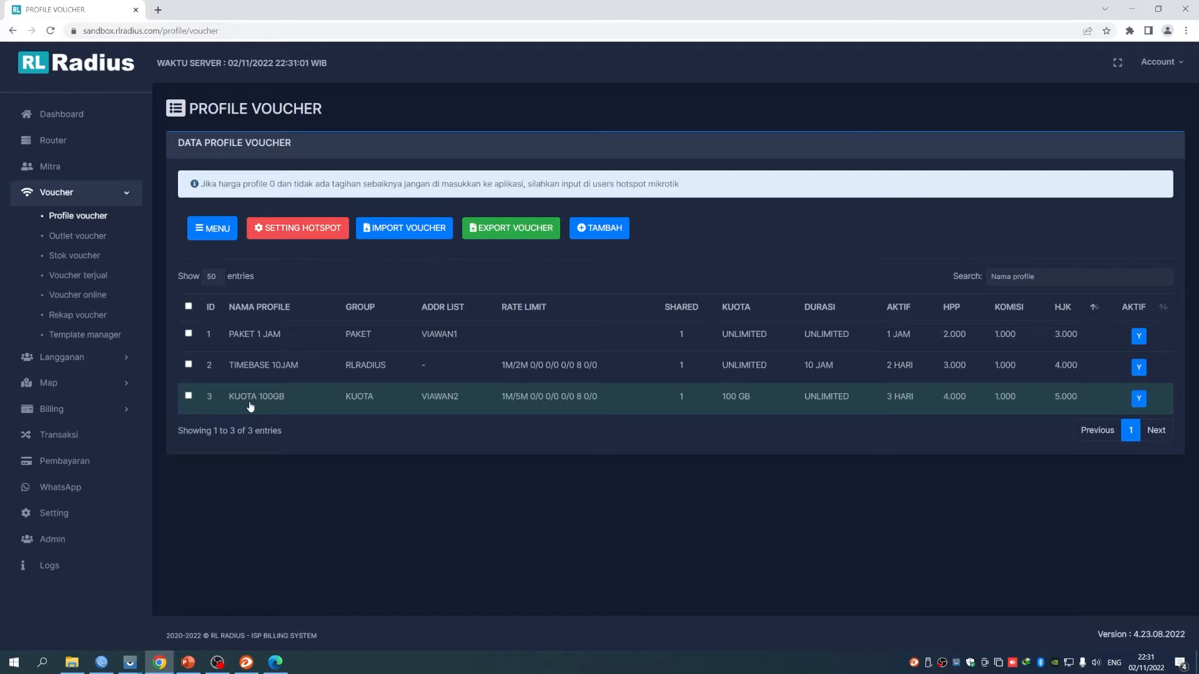
{"action": "left_click", "coordinate": [1132, 9]}
{"action": "left_click", "coordinate": [121, 189]}
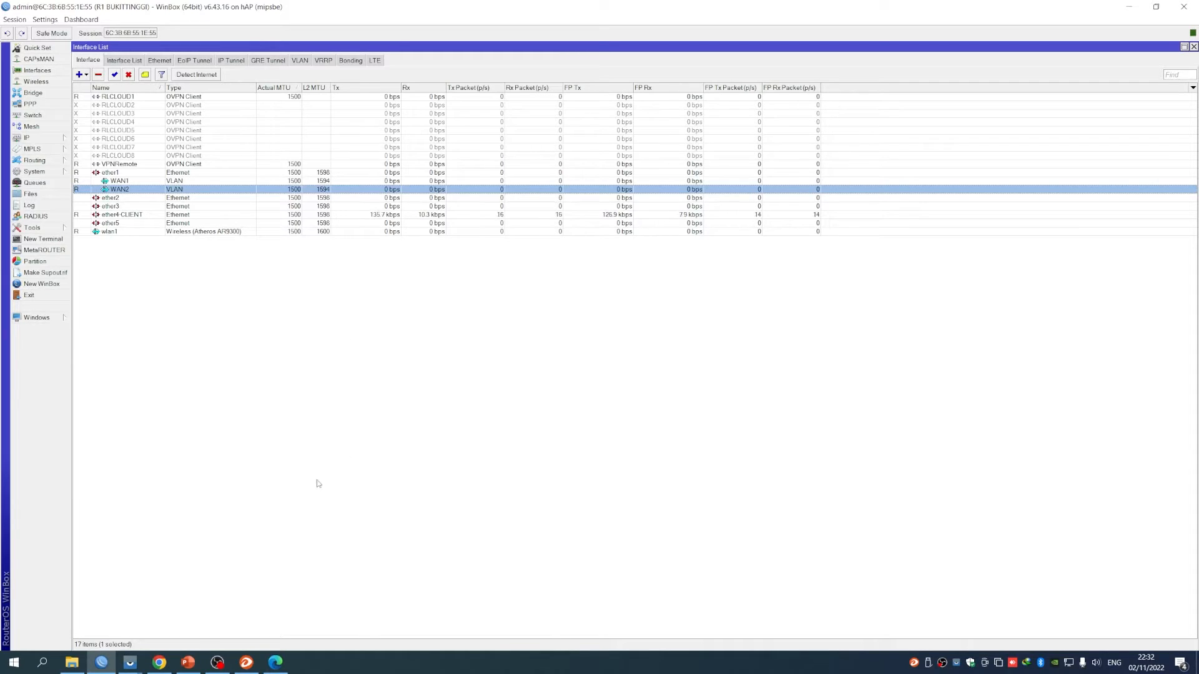
{"action": "left_click", "coordinate": [159, 662]}
Open Stok Voucher and scroll through the KUOTA 100GB and PAKET 1 JAM vouchers
{"action": "left_click", "coordinate": [72, 256]}
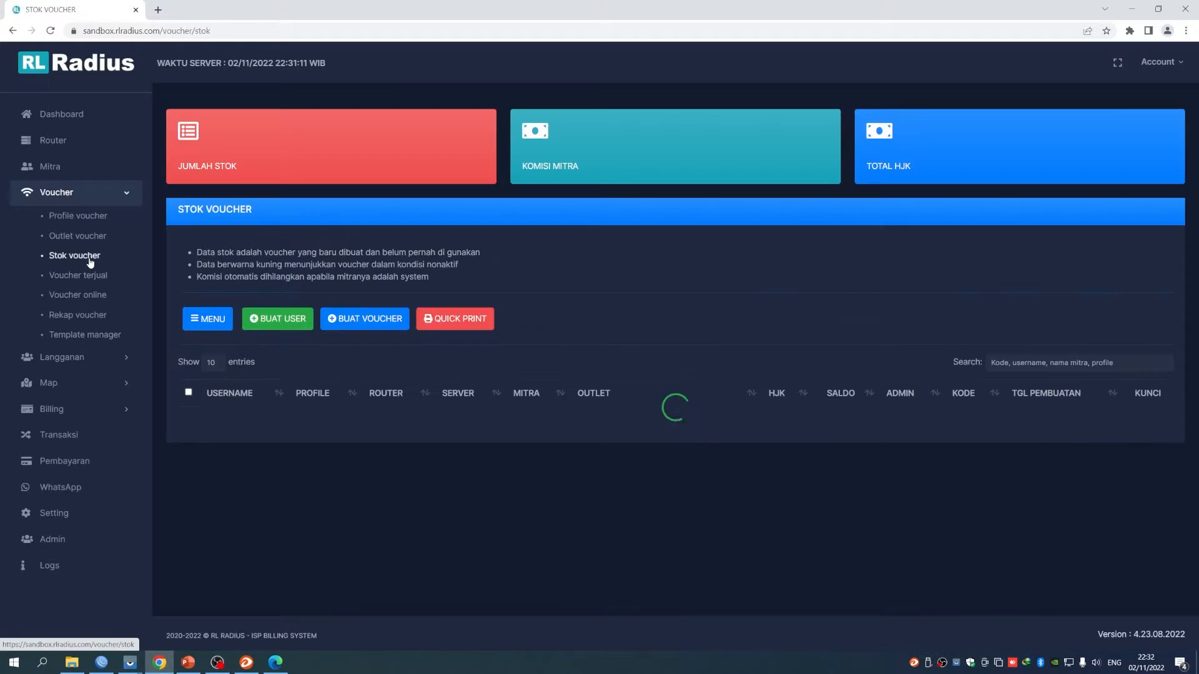
{"action": "scroll", "coordinate": [552, 464], "scroll_direction": "down", "scroll_amount": 3}
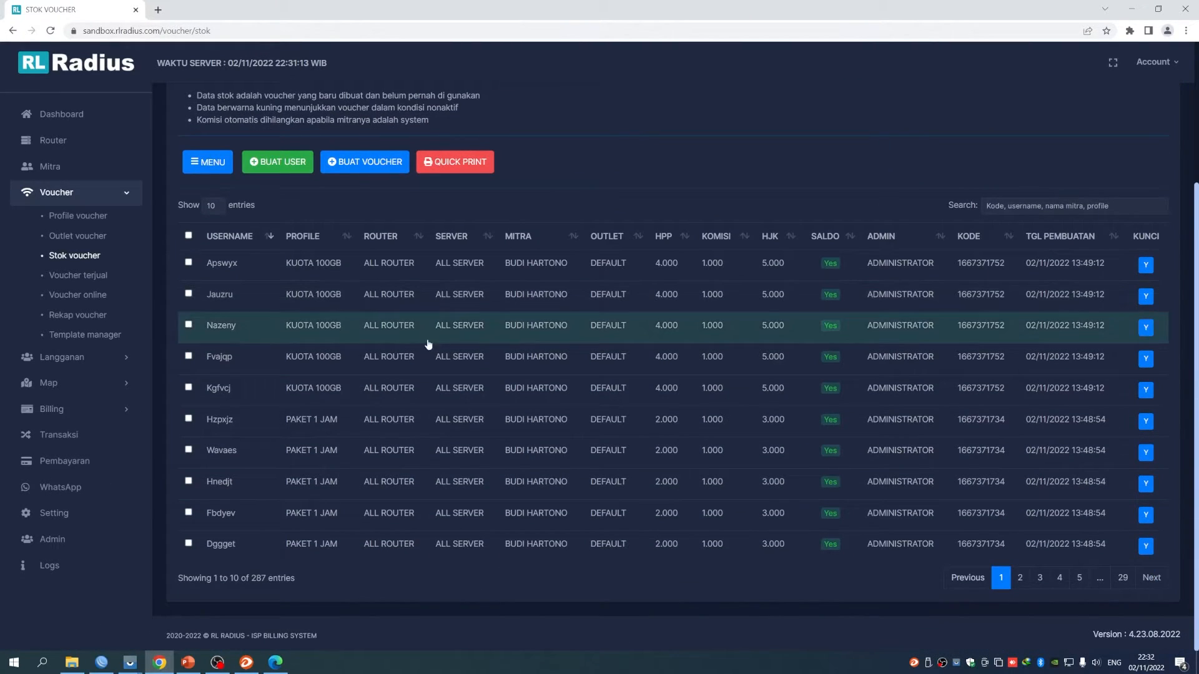
{"action": "scroll", "coordinate": [335, 467], "scroll_direction": "up", "scroll_amount": 1}
{"action": "scroll", "coordinate": [335, 466], "scroll_direction": "down", "scroll_amount": 1}
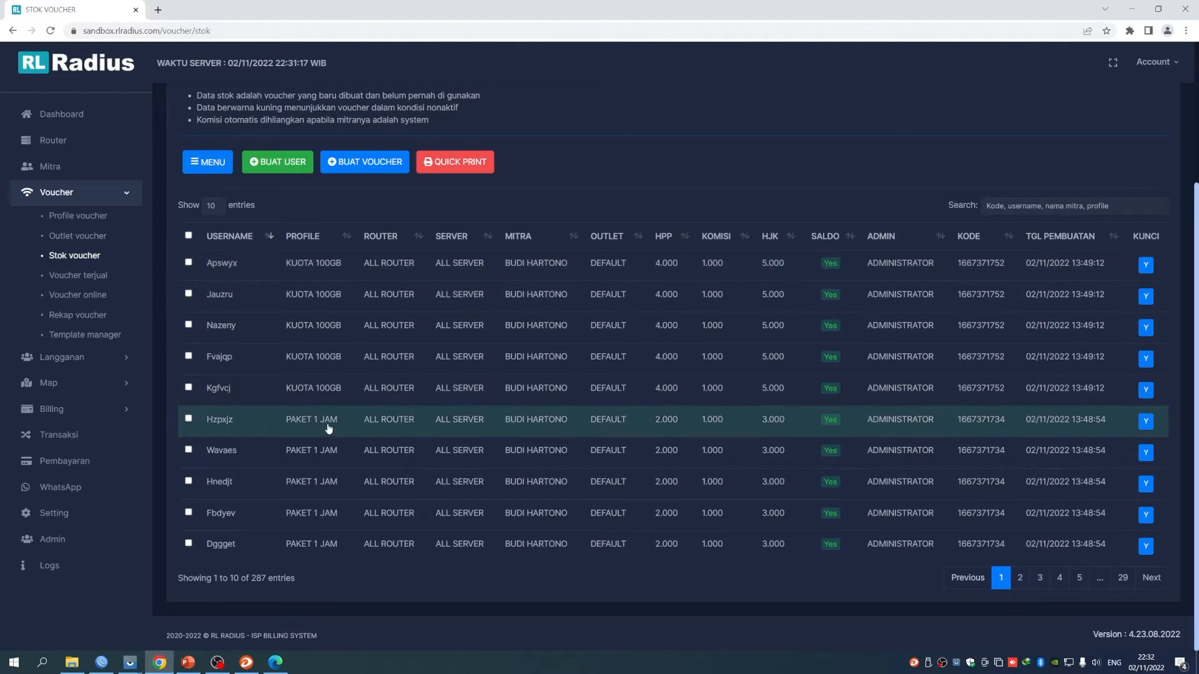
{"action": "scroll", "coordinate": [311, 427], "scroll_direction": "up", "scroll_amount": 1}
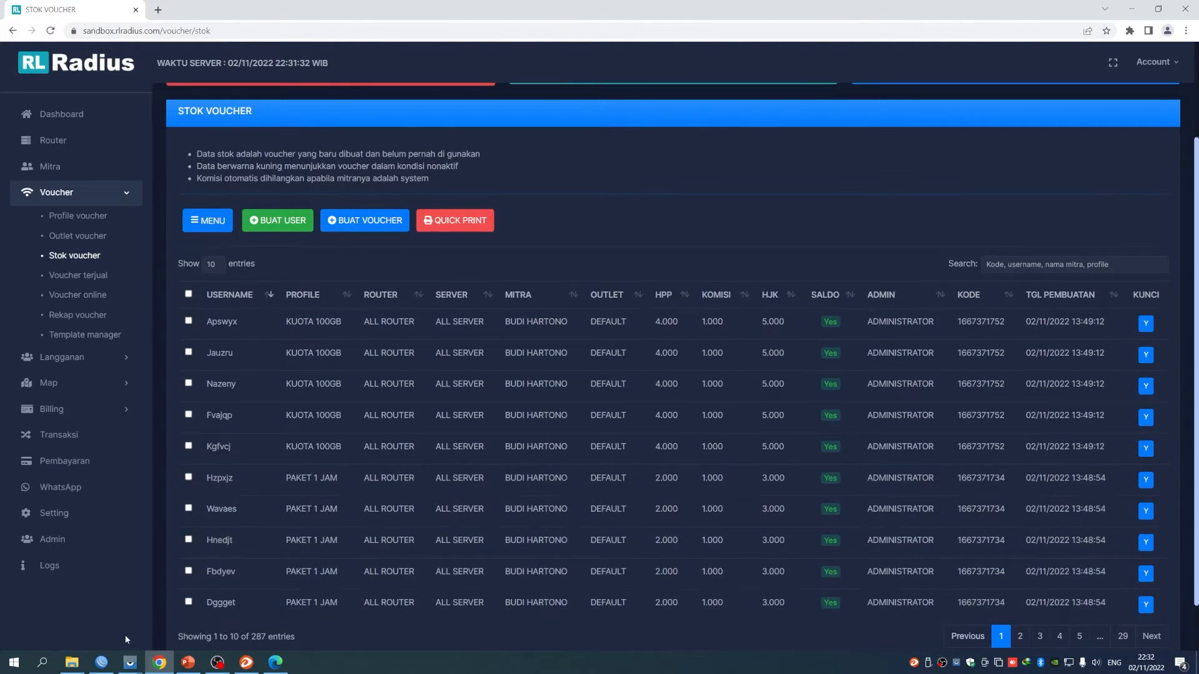
Open the mirrored Redmi phone screen and unlock the phone
{"action": "mouse_move", "coordinate": [130, 662]}
{"action": "left_click", "coordinate": [184, 605]}
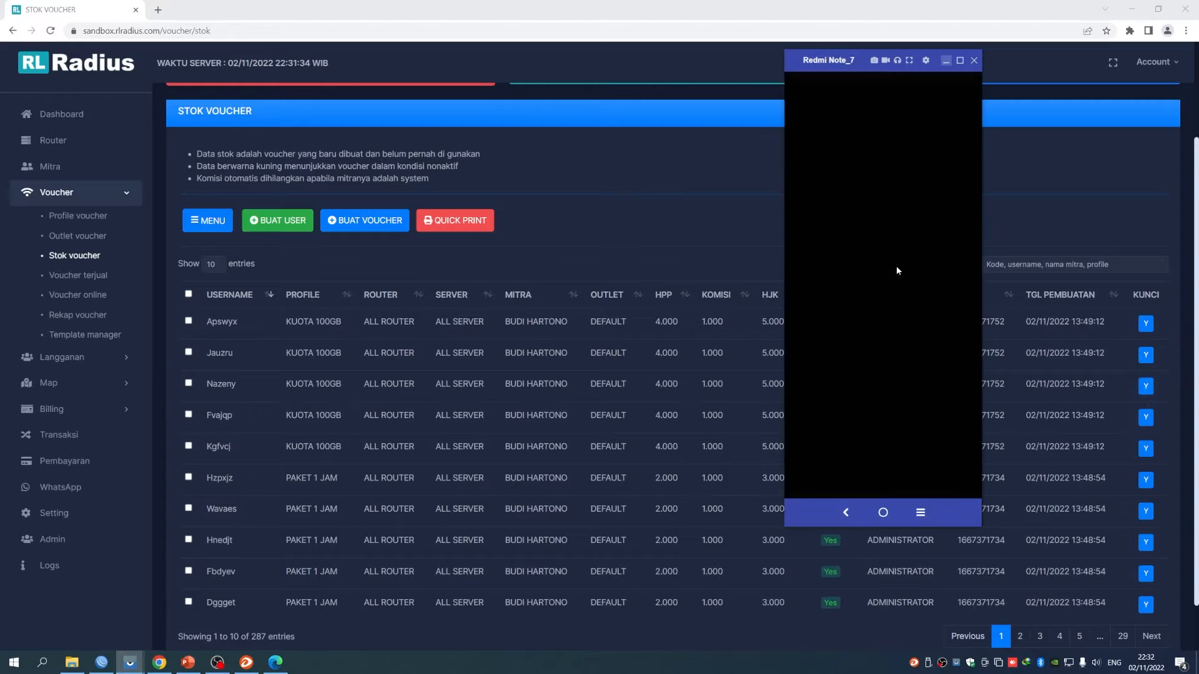
{"action": "left_click", "coordinate": [852, 291]}
{"action": "mouse_move", "coordinate": [827, 328]}
{"action": "left_mouse_down"}
{"action": "mouse_move", "coordinate": [830, 437]}
{"action": "mouse_move", "coordinate": [936, 436]}
{"action": "left_mouse_up"}
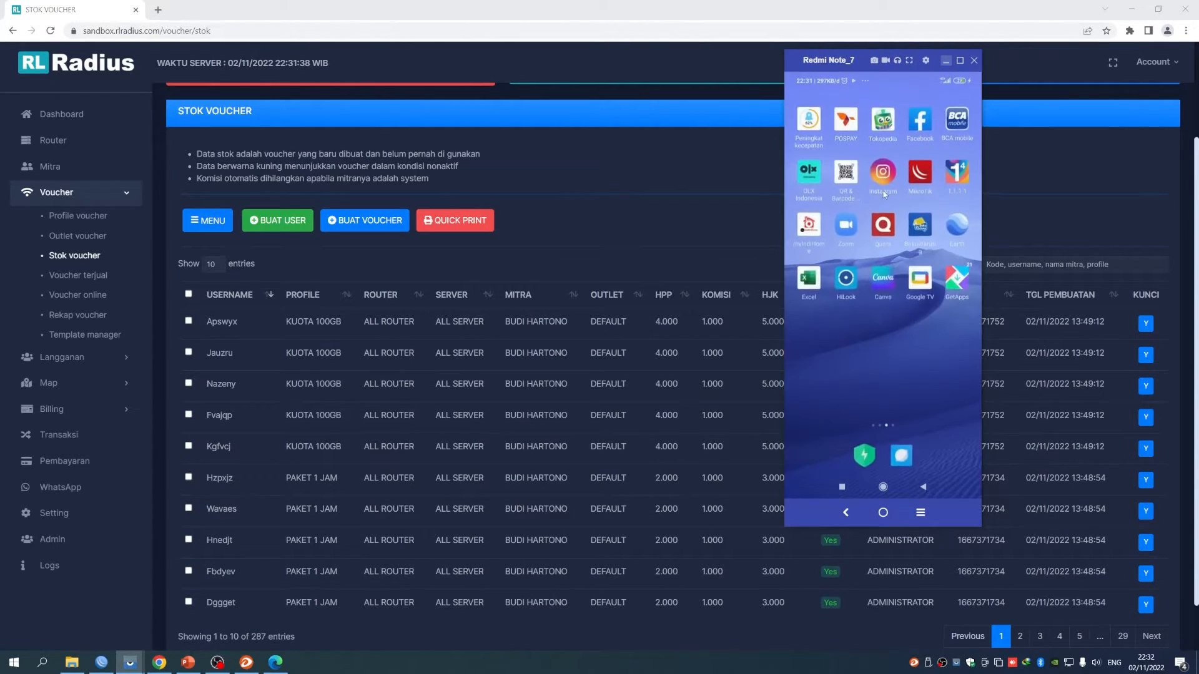
Turn on Wi-Fi and open the MikroTik hotspot login page from the notification
{"action": "left_click_drag", "start_coordinate": [879, 88], "coordinate": [863, 173]}
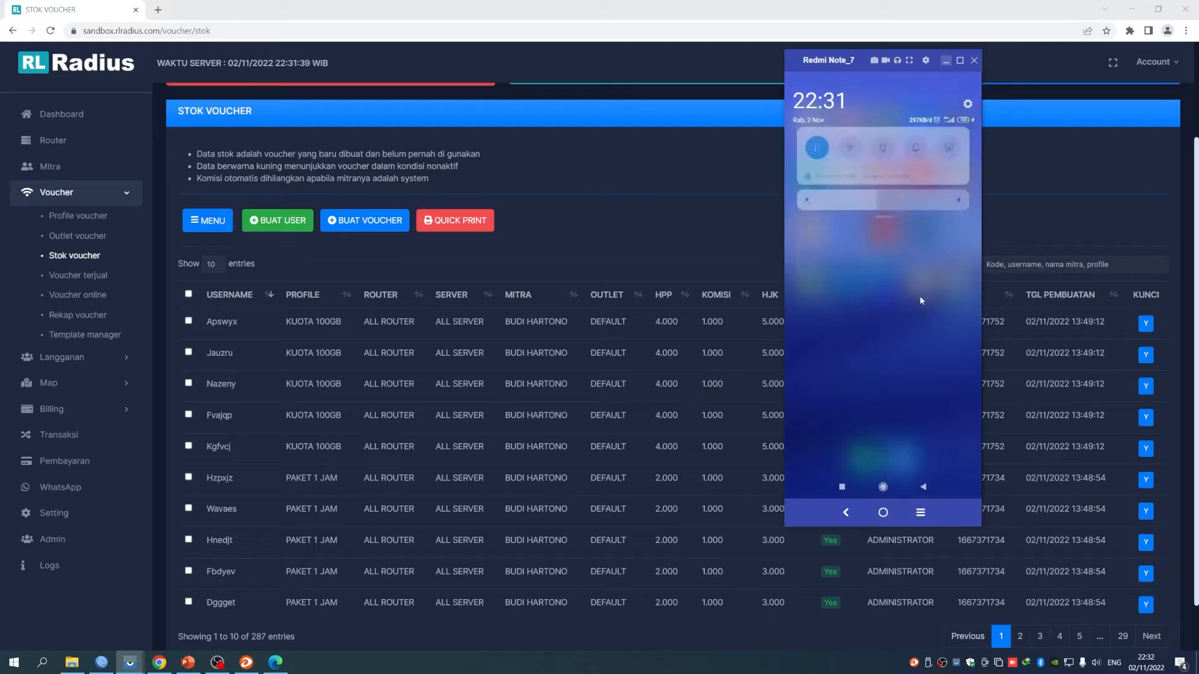
{"action": "left_click", "coordinate": [847, 152]}
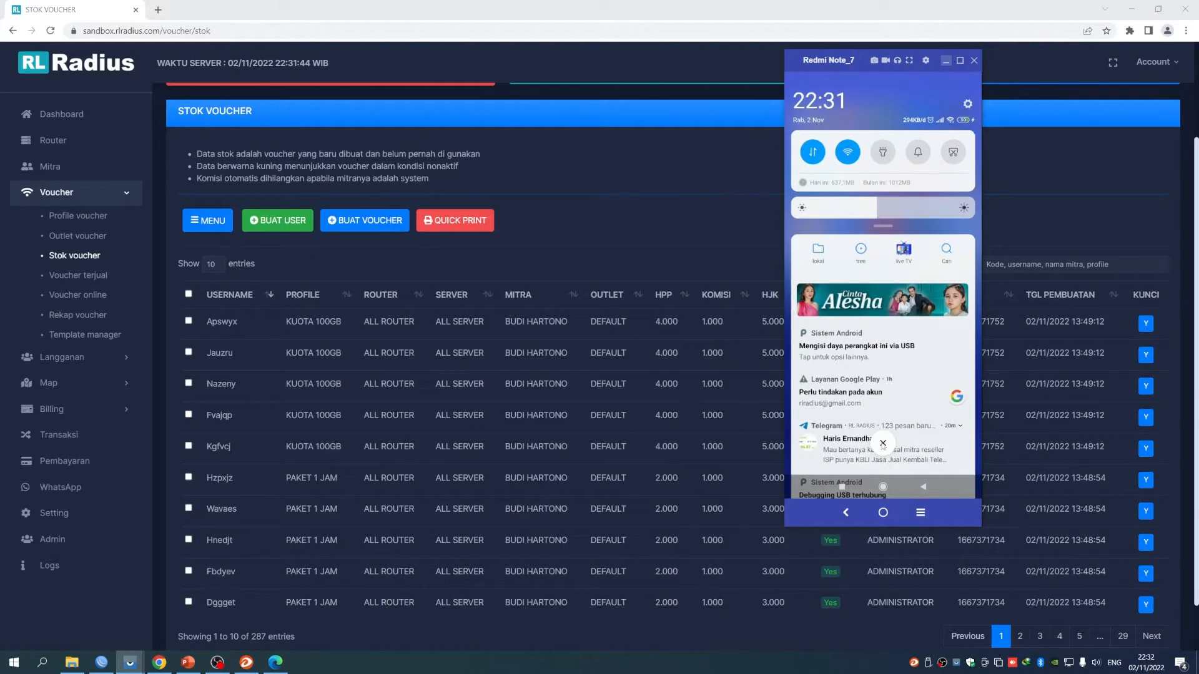
{"action": "left_click", "coordinate": [844, 351]}
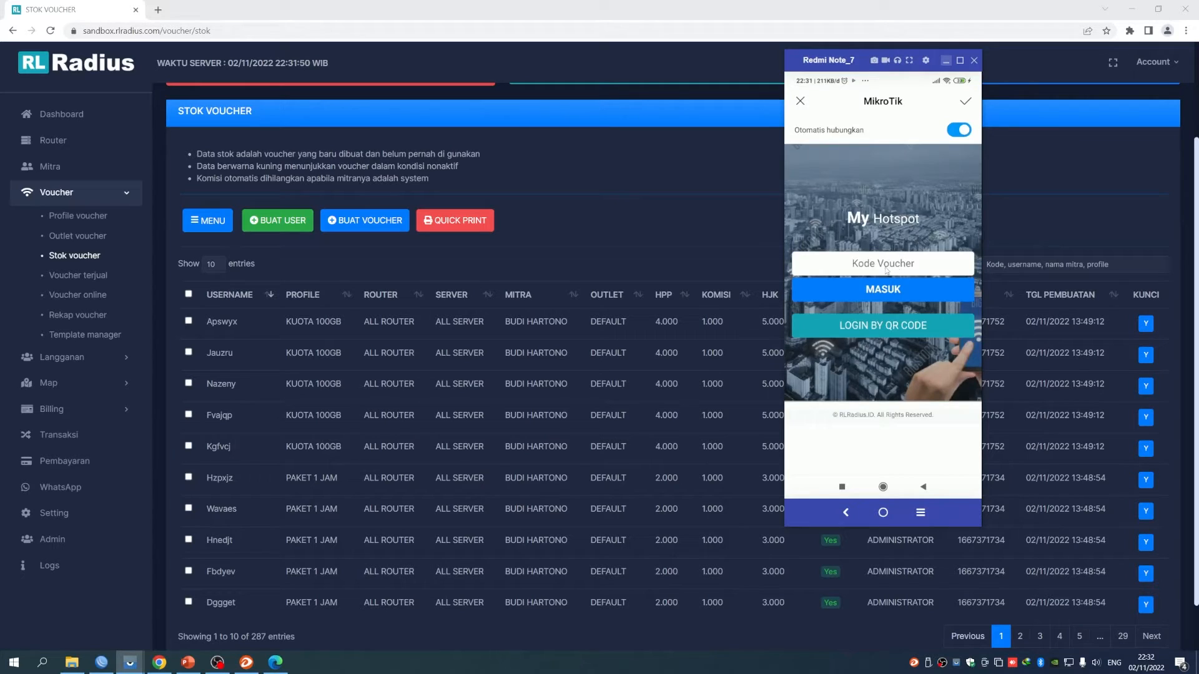
Log in with the KUOTA 100GB voucher code and view its usage status
{"action": "left_click", "coordinate": [901, 269]}
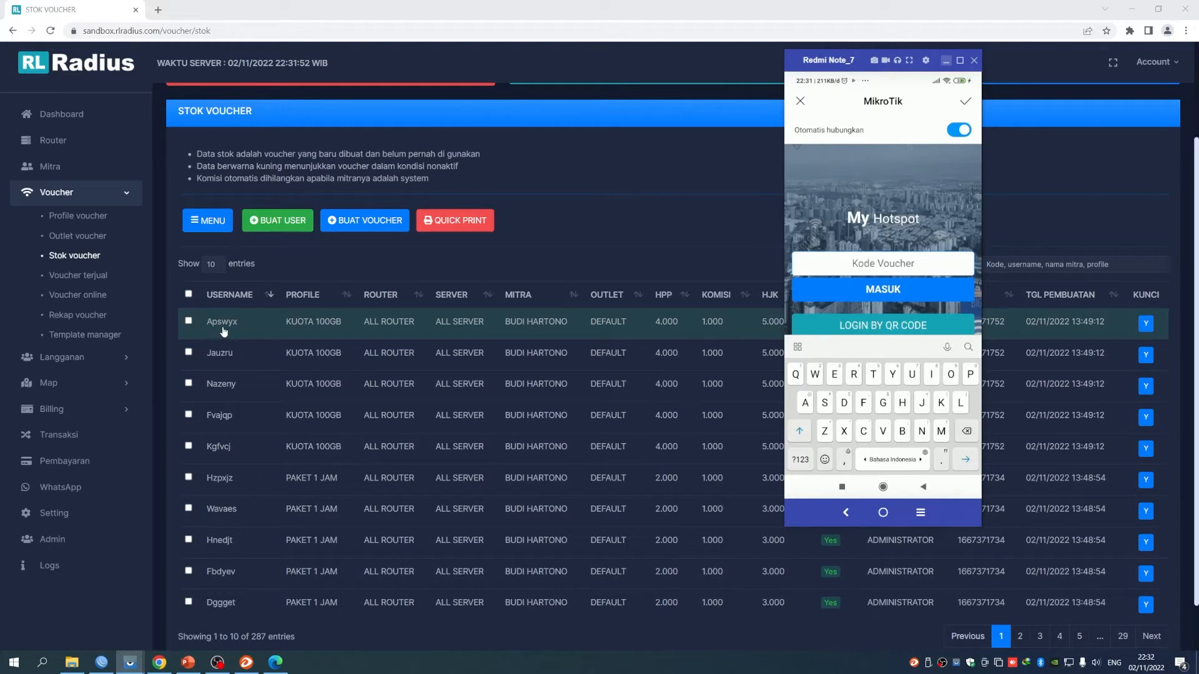
{"action": "left_click", "coordinate": [805, 403]}
{"action": "left_click", "coordinate": [972, 377]}
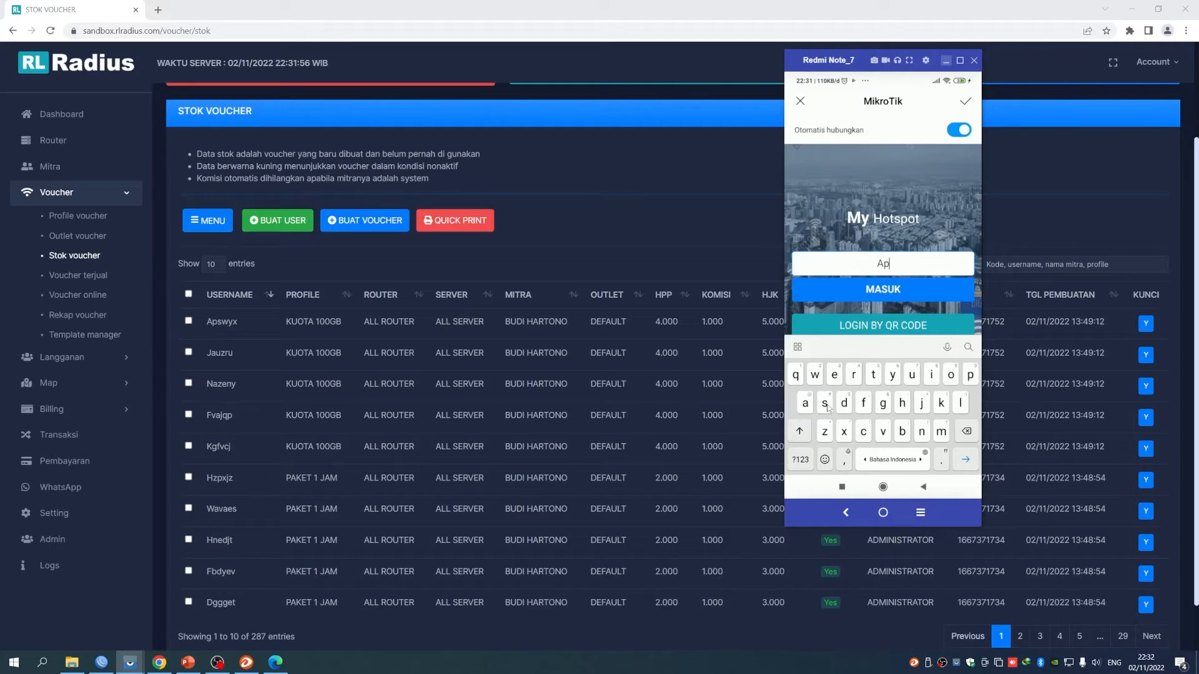
{"action": "left_click", "coordinate": [824, 404]}
{"action": "left_click", "coordinate": [817, 377]}
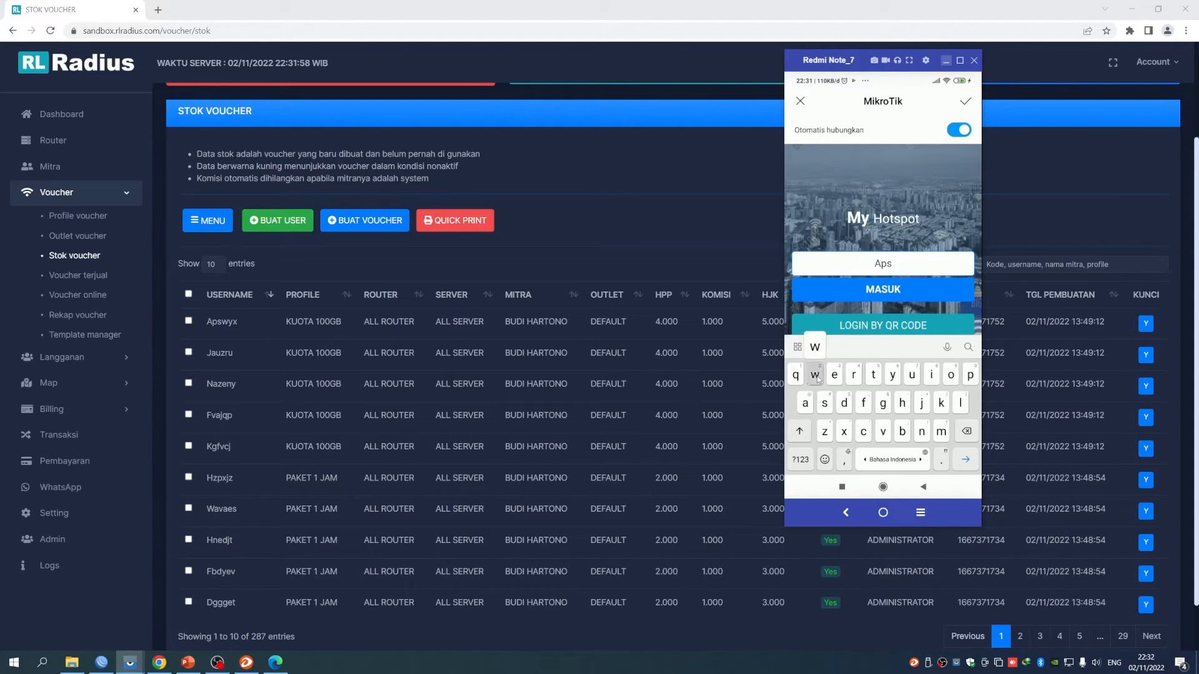
{"action": "left_click", "coordinate": [895, 380]}
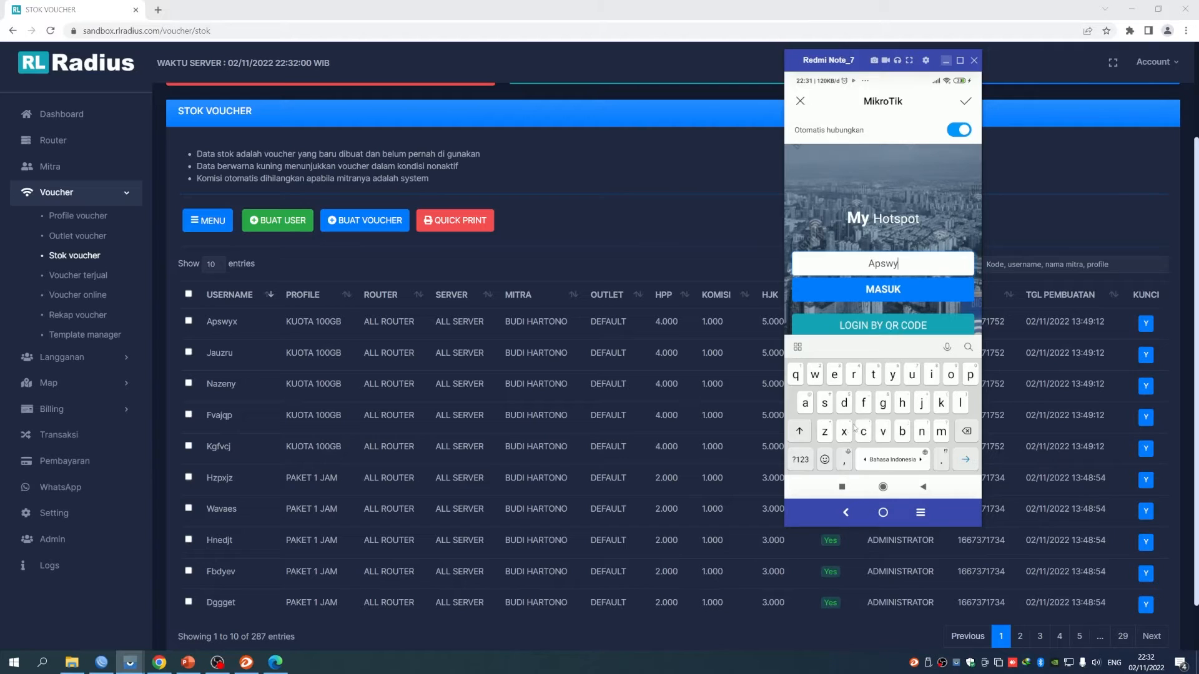
{"action": "left_click", "coordinate": [842, 433]}
{"action": "left_click", "coordinate": [890, 291]}
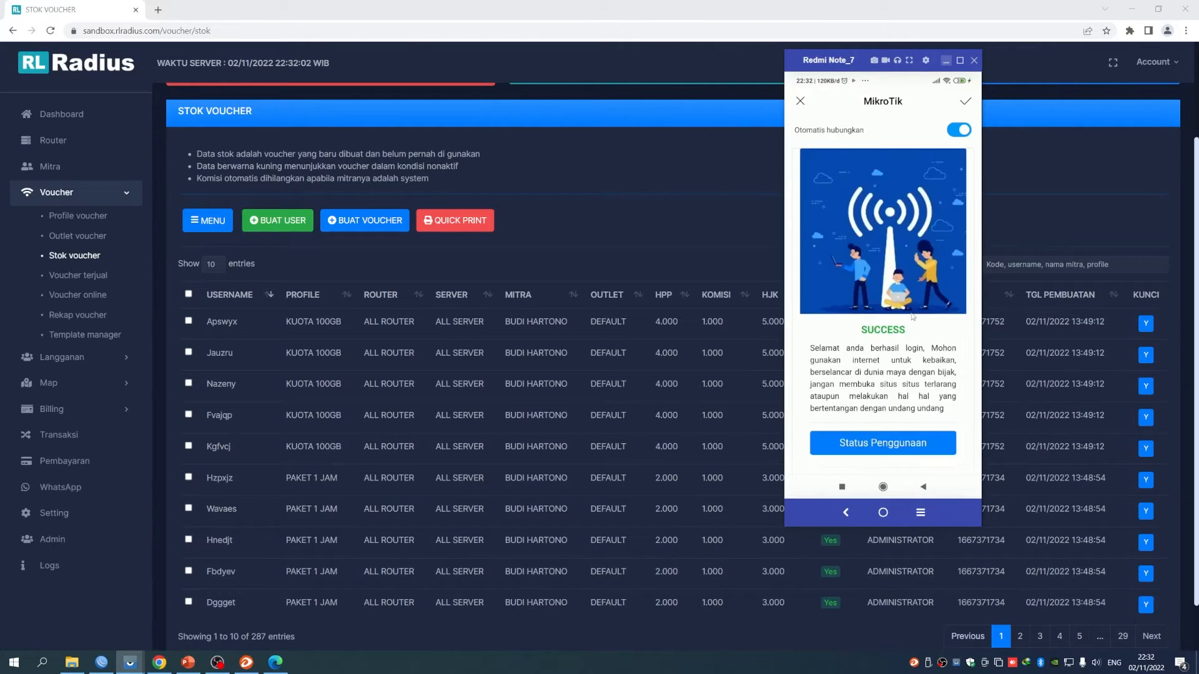
{"action": "scroll", "coordinate": [915, 317], "scroll_direction": "down", "scroll_amount": 1}
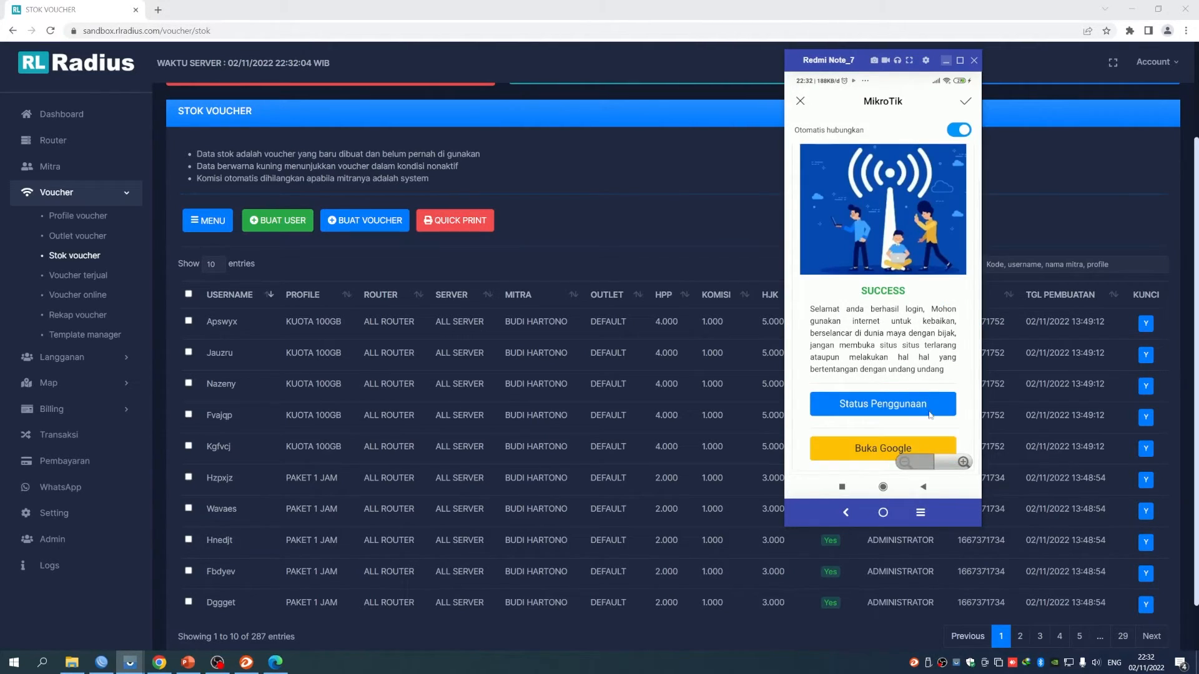
{"action": "left_click", "coordinate": [884, 404]}
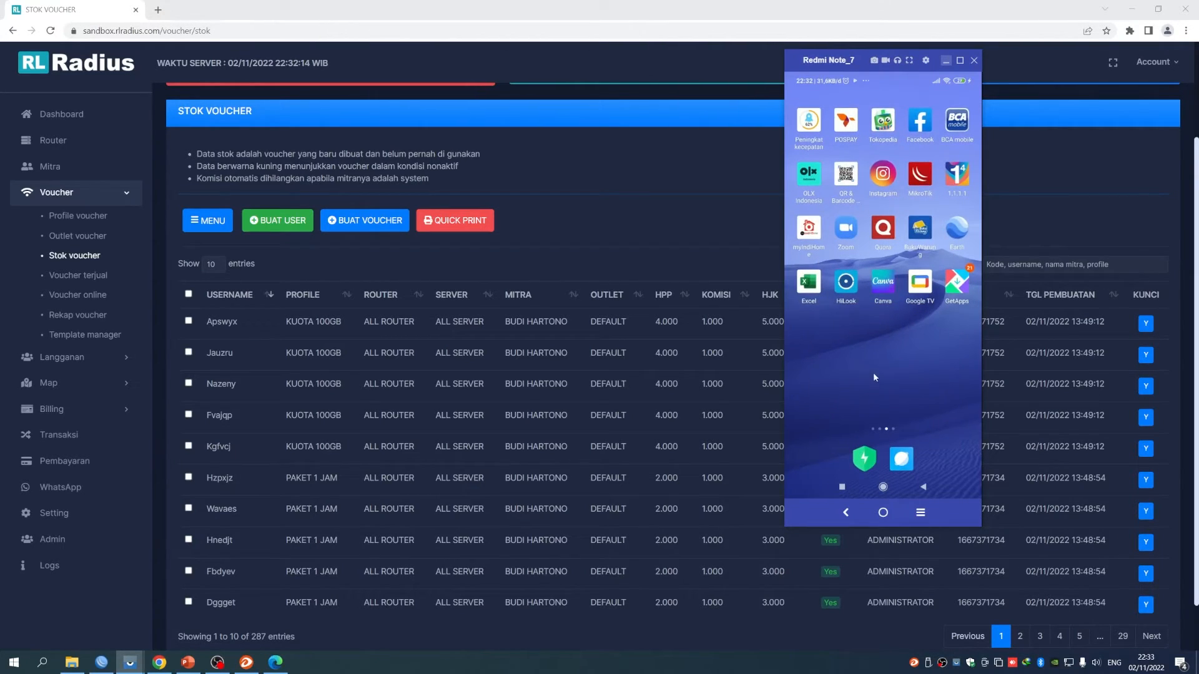
Play a YouTube video on the phone and bring WinBox forward to watch WAN2 traffic
{"action": "left_click", "coordinate": [809, 284]}
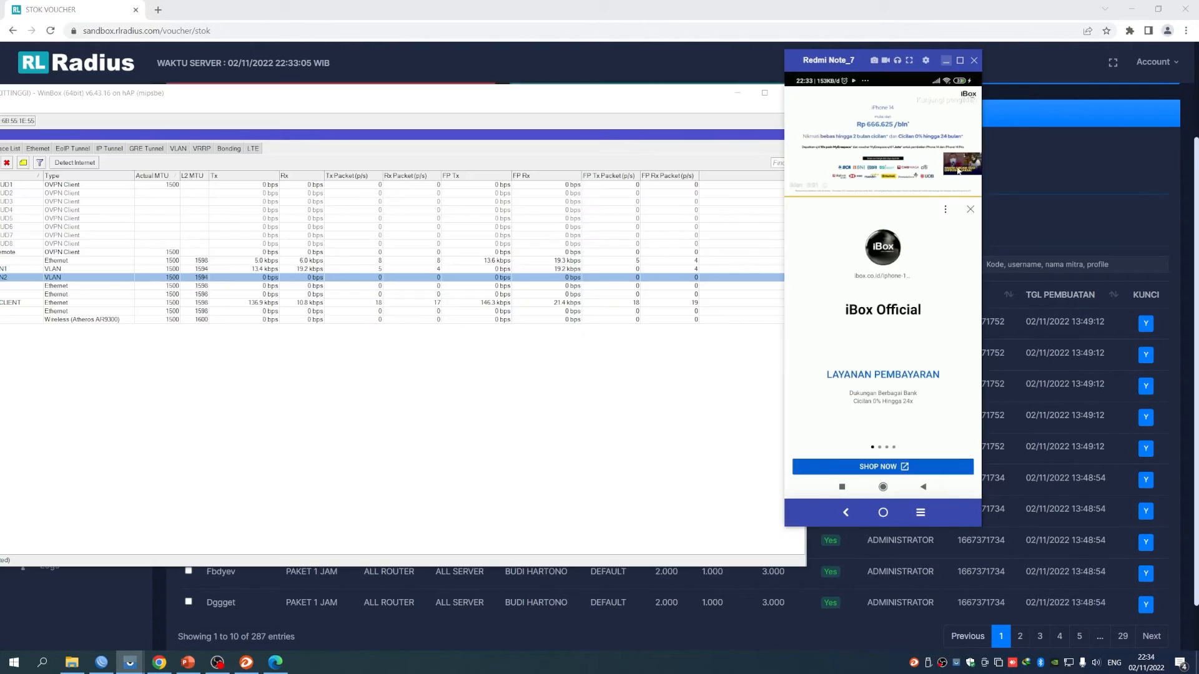
{"action": "left_click", "coordinate": [958, 172]}
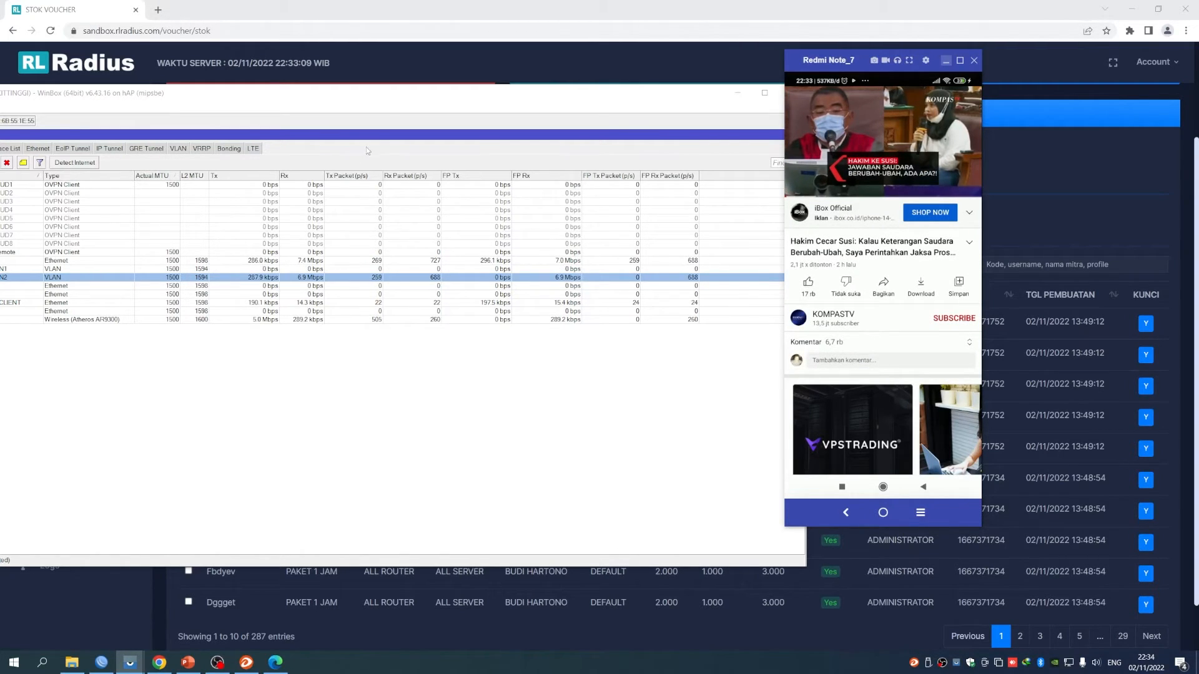
{"action": "left_click_drag", "start_coordinate": [379, 99], "coordinate": [505, 111]}
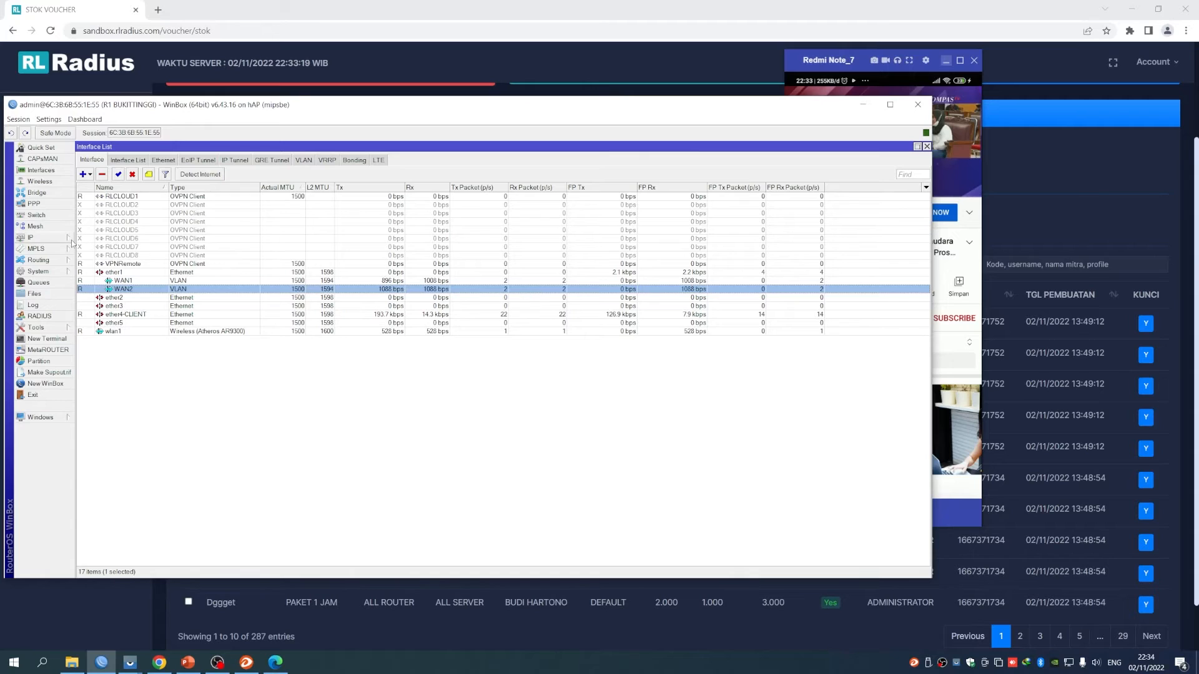
Open the IP > Hotspot window and move it aside
{"action": "left_click", "coordinate": [31, 238]}
{"action": "left_click", "coordinate": [99, 339]}
{"action": "left_click_drag", "start_coordinate": [439, 314], "coordinate": [562, 315]}
{"action": "left_click", "coordinate": [567, 328]}
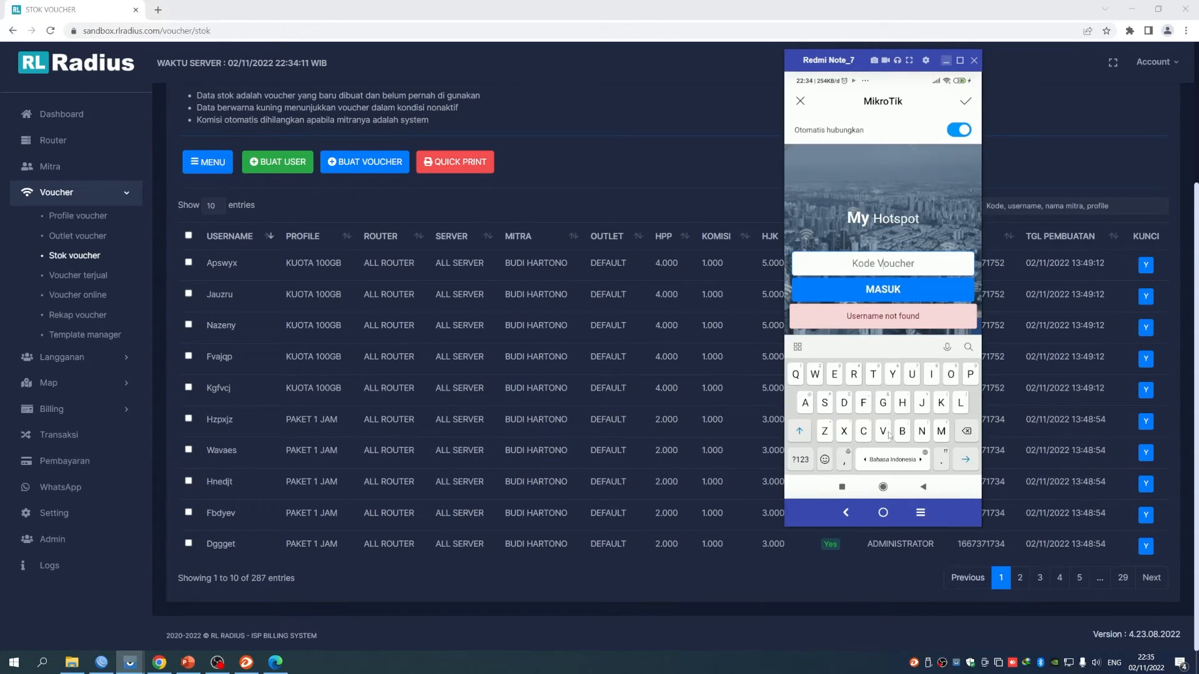
Enter the second PAKET 1 JAM voucher code, log in, and view its usage status (59m57s left)
{"action": "left_click", "coordinate": [902, 407]}
{"action": "left_click", "coordinate": [825, 431]}
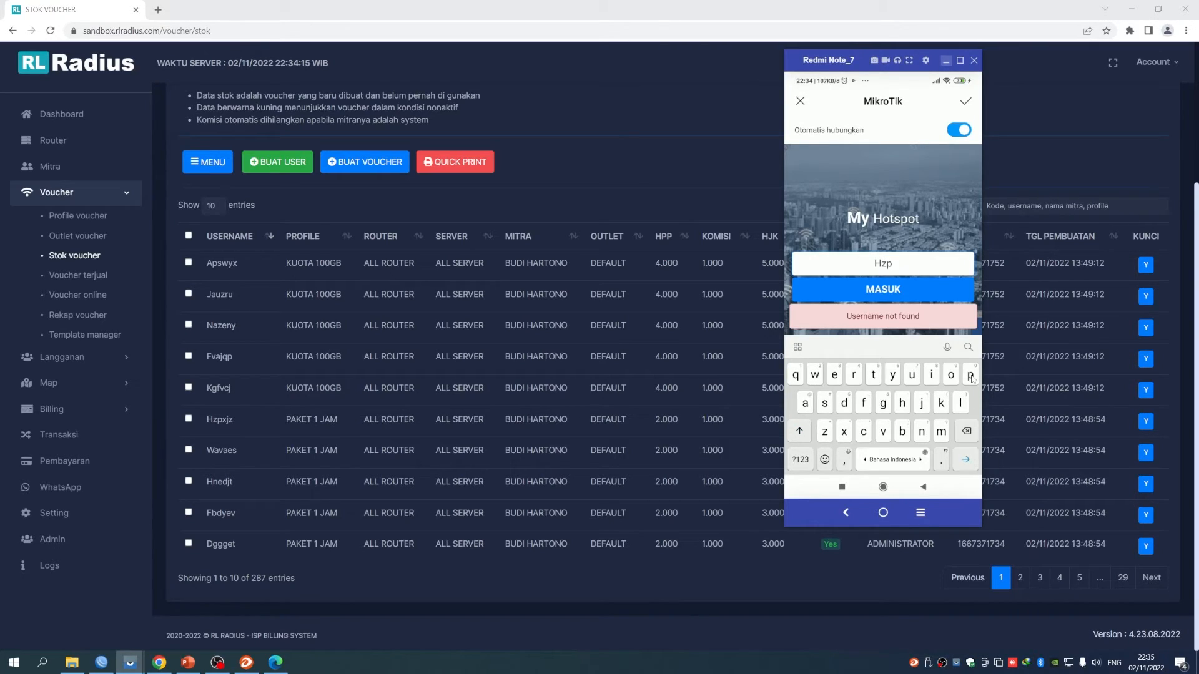
{"action": "left_click", "coordinate": [844, 437]}
{"action": "left_click", "coordinate": [923, 406]}
{"action": "left_click", "coordinate": [825, 434]}
{"action": "left_click", "coordinate": [897, 290]}
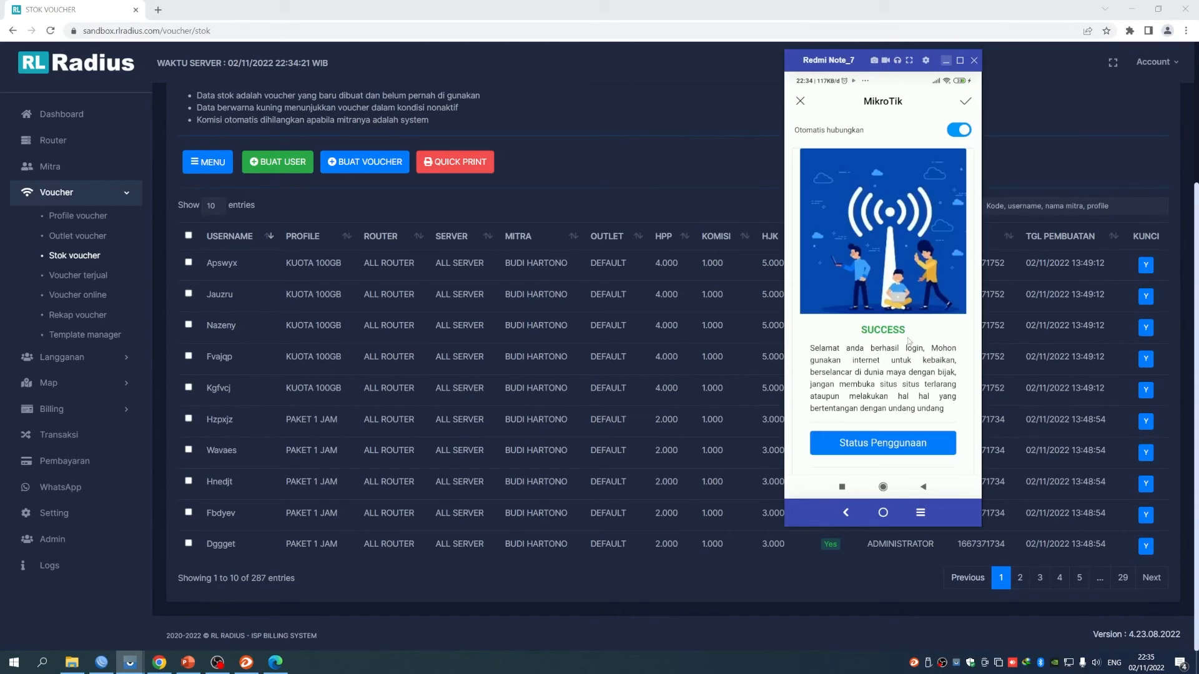
{"action": "scroll", "coordinate": [924, 388], "scroll_direction": "down", "scroll_amount": 1}
{"action": "left_click", "coordinate": [887, 394]}
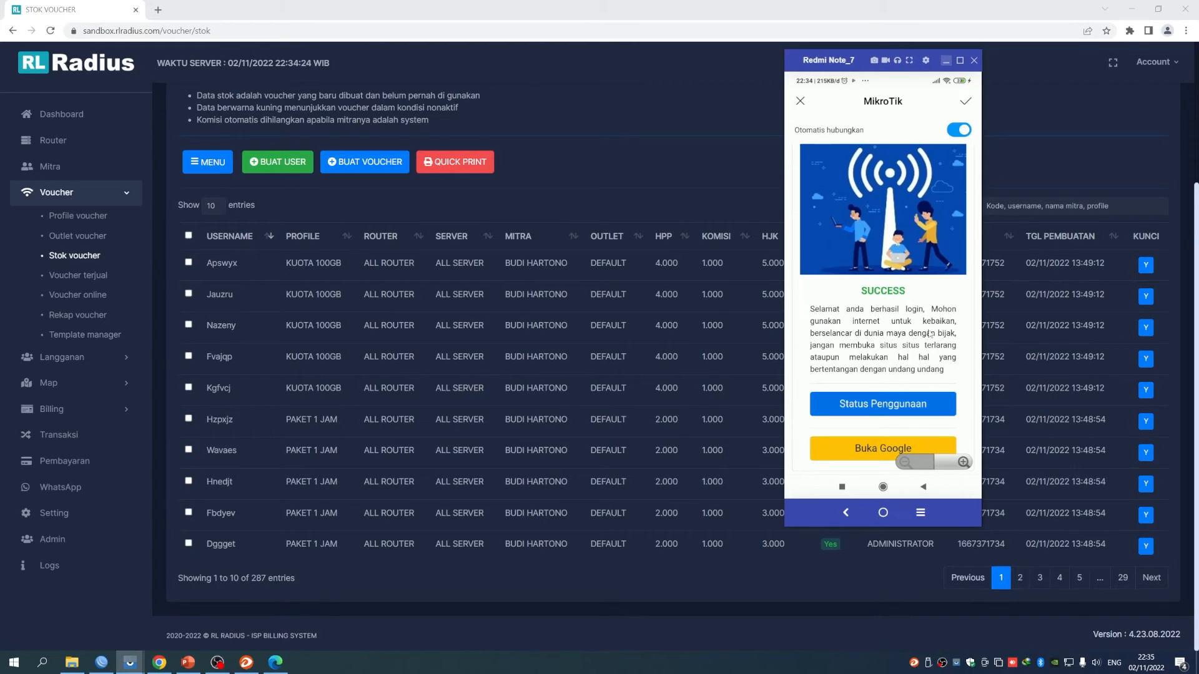
Close the phone's status page and resume the YouTube video
{"action": "left_click", "coordinate": [968, 99]}
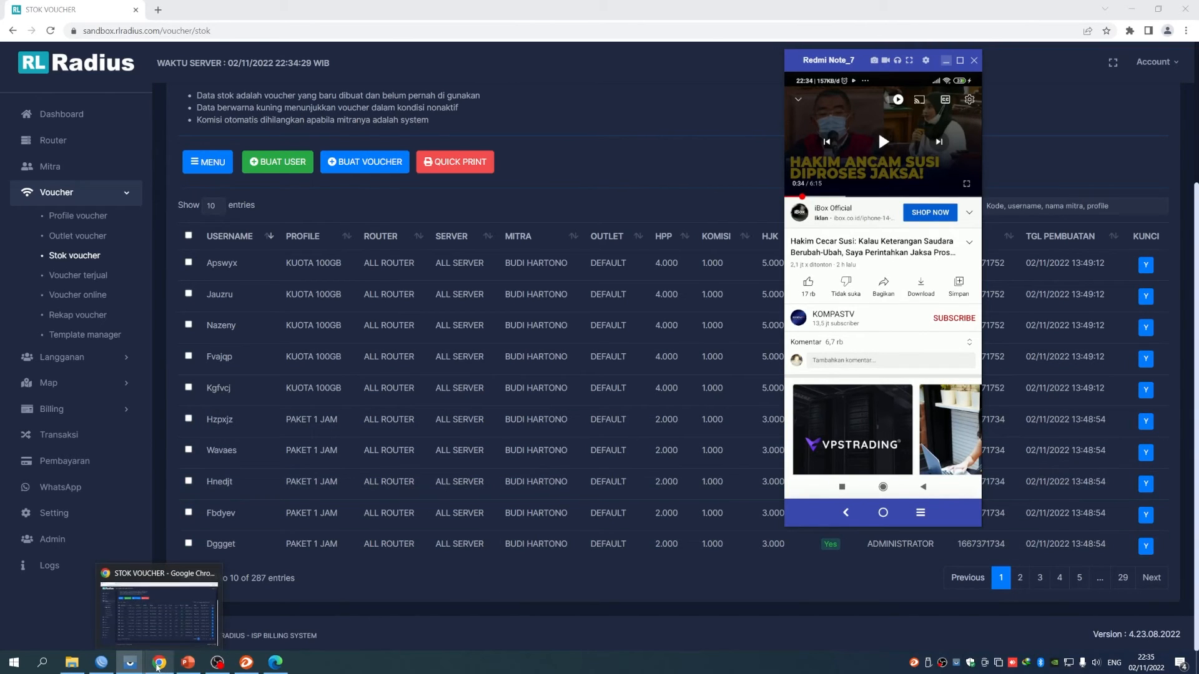
{"action": "left_click", "coordinate": [101, 661]}
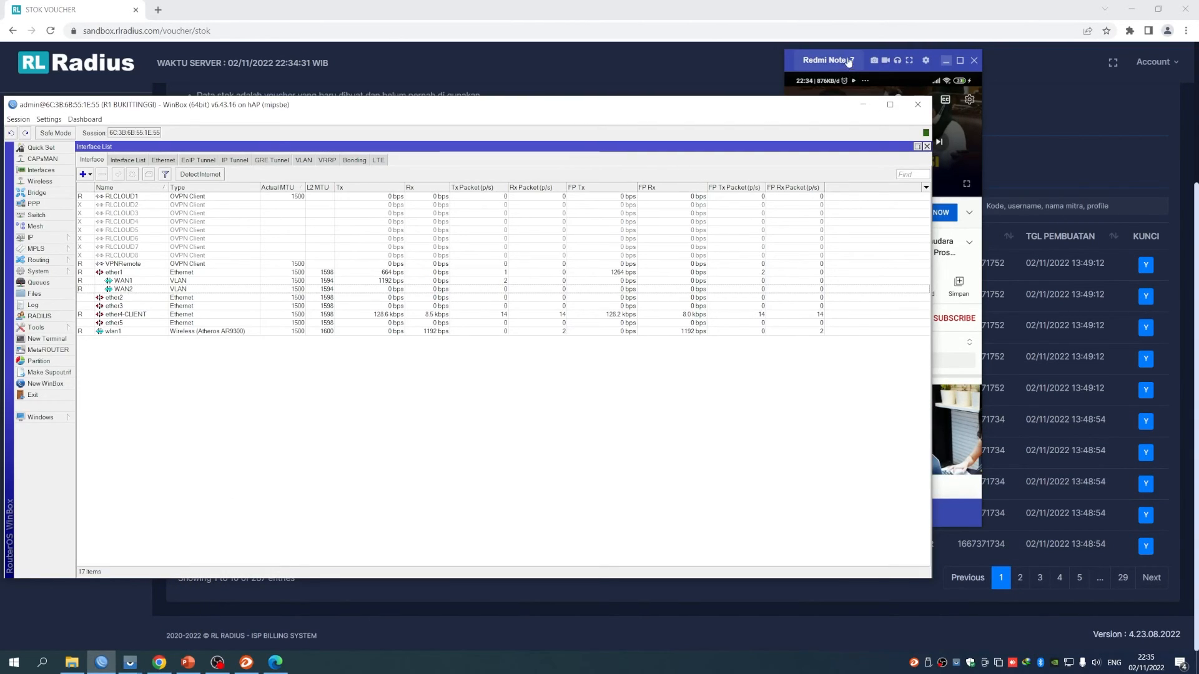
{"action": "left_click", "coordinate": [893, 58]}
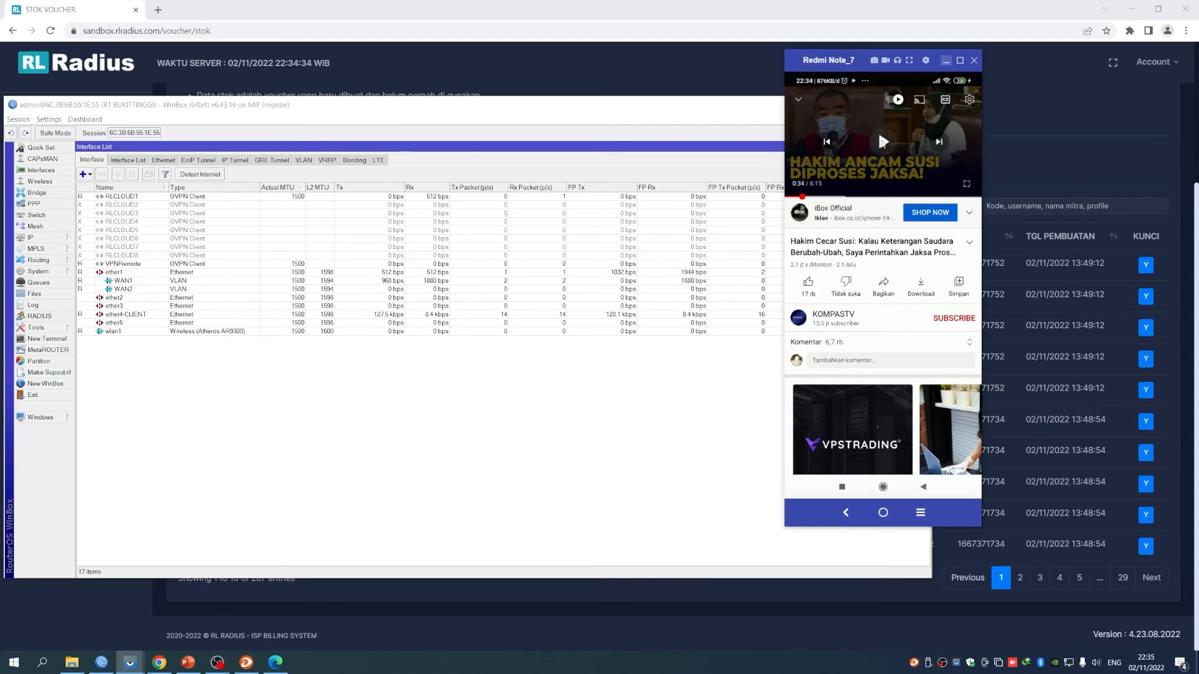
{"action": "left_click", "coordinate": [884, 141]}
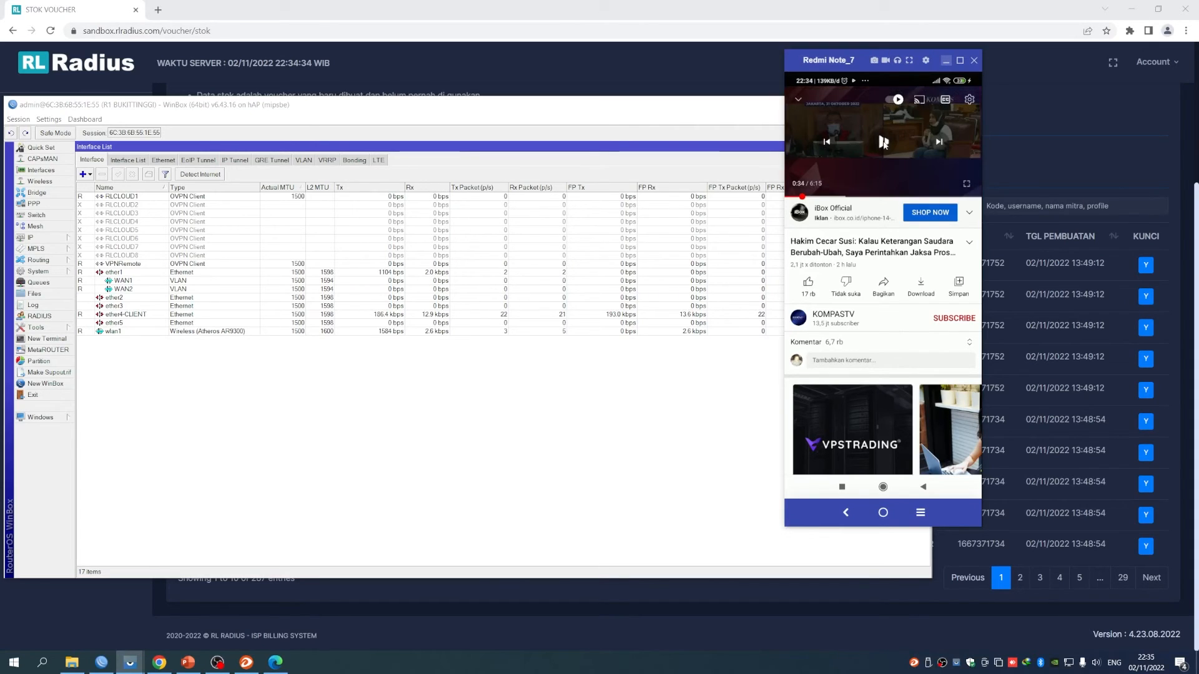
Compare the WAN1 and WAN2 rows in the Interface List to confirm traffic uses WAN1
{"action": "left_click", "coordinate": [428, 273]}
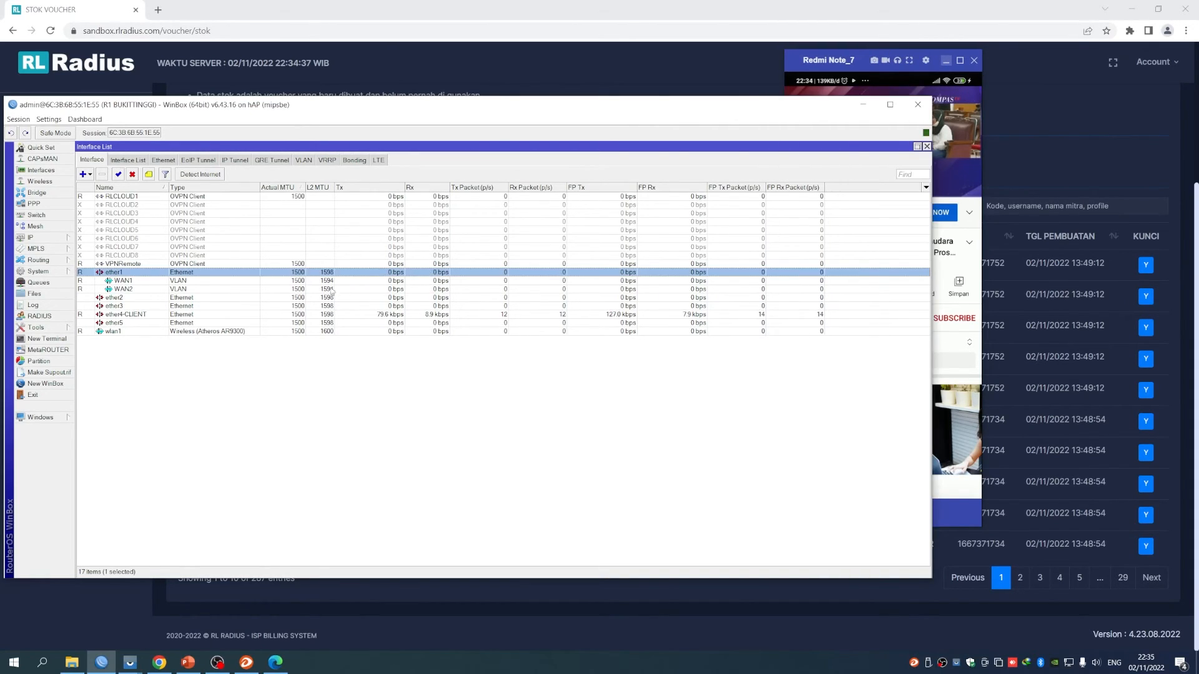
{"action": "left_click", "coordinate": [440, 282]}
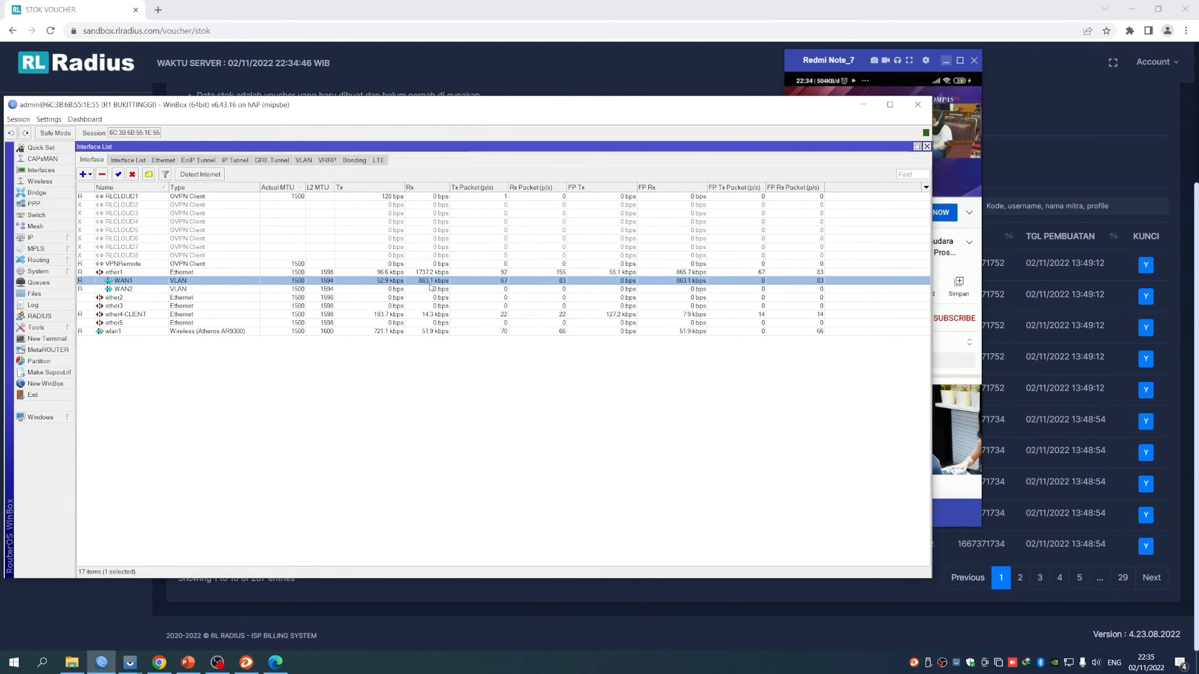
{"action": "left_click", "coordinate": [147, 289]}
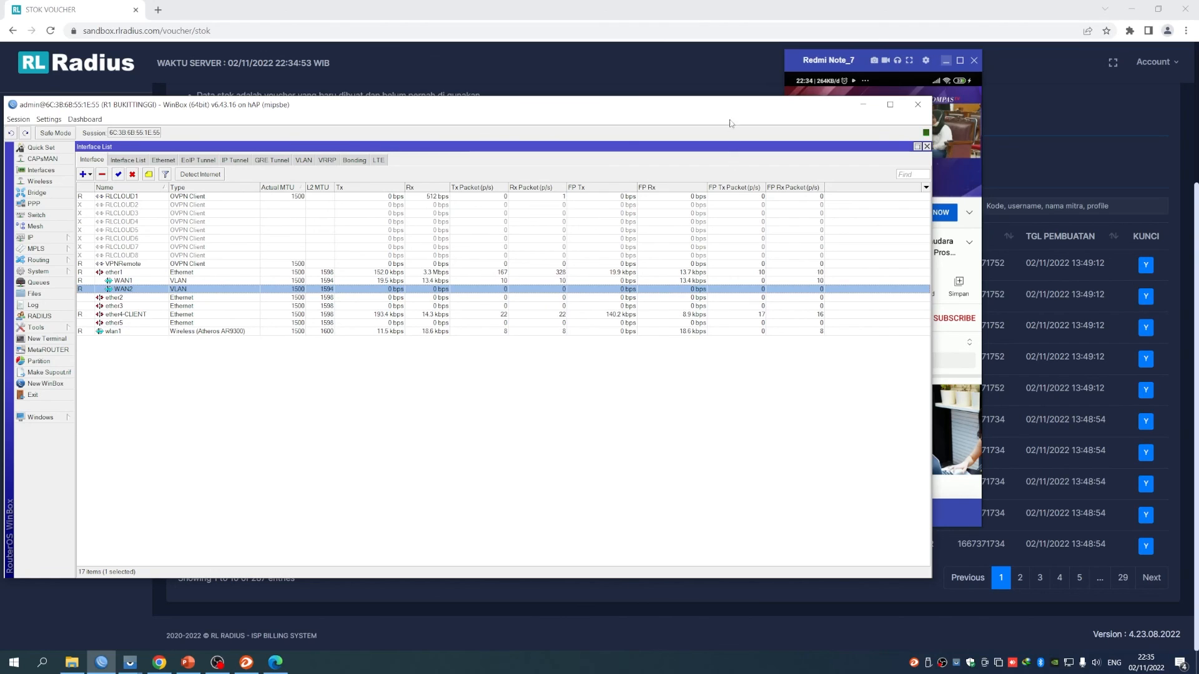
{"action": "left_click_drag", "start_coordinate": [733, 107], "coordinate": [750, 103]}
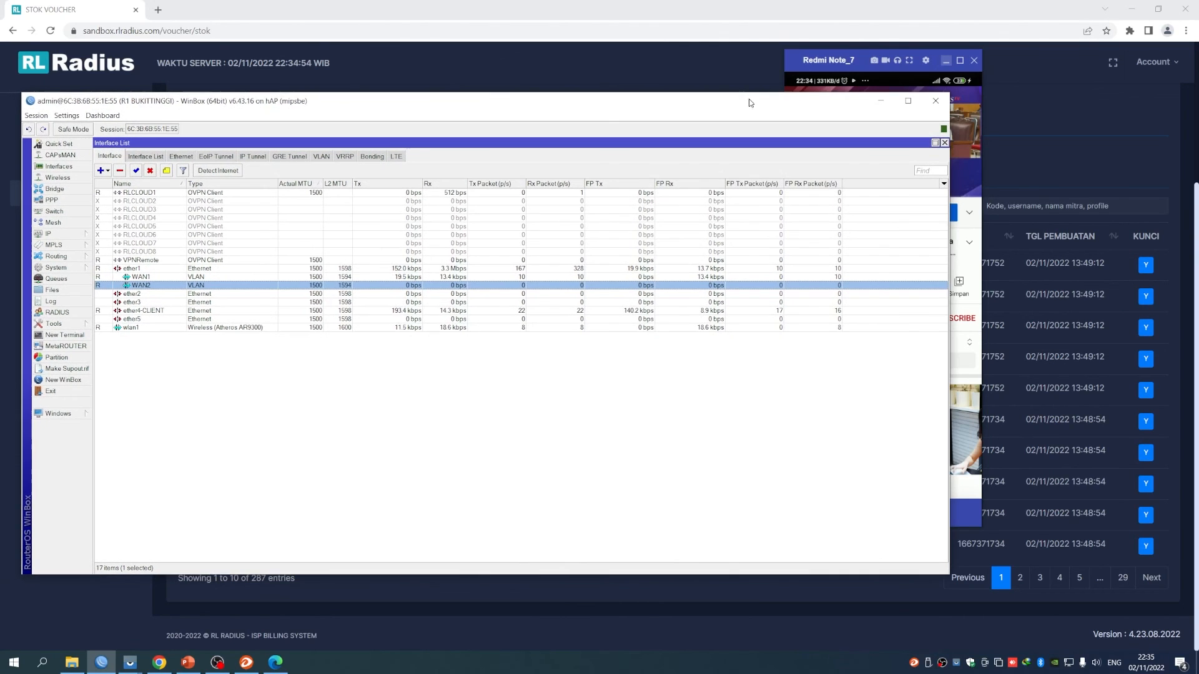
Minimize WinBox to bring the RL Radius Stok Voucher page back into view
{"action": "left_click", "coordinate": [955, 139]}
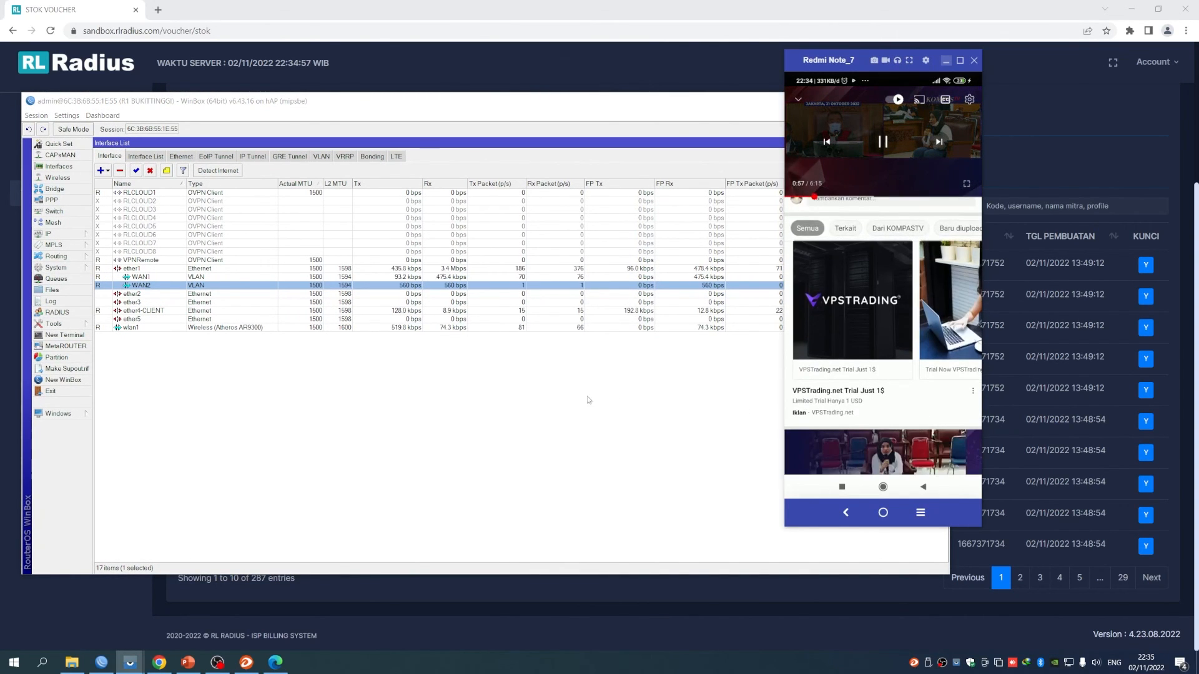
{"action": "left_click", "coordinate": [618, 335]}
{"action": "left_click_drag", "start_coordinate": [787, 106], "coordinate": [858, 197]}
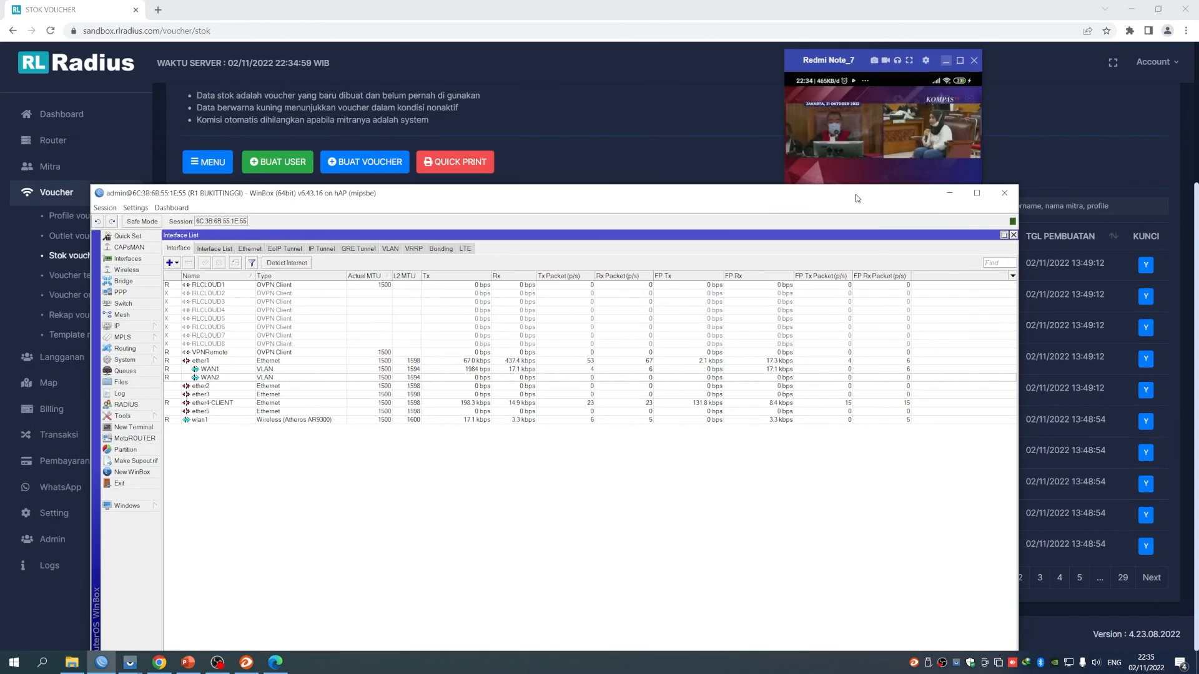
{"action": "left_click", "coordinate": [951, 194]}
{"action": "scroll", "coordinate": [544, 430], "scroll_direction": "up", "scroll_amount": 3}
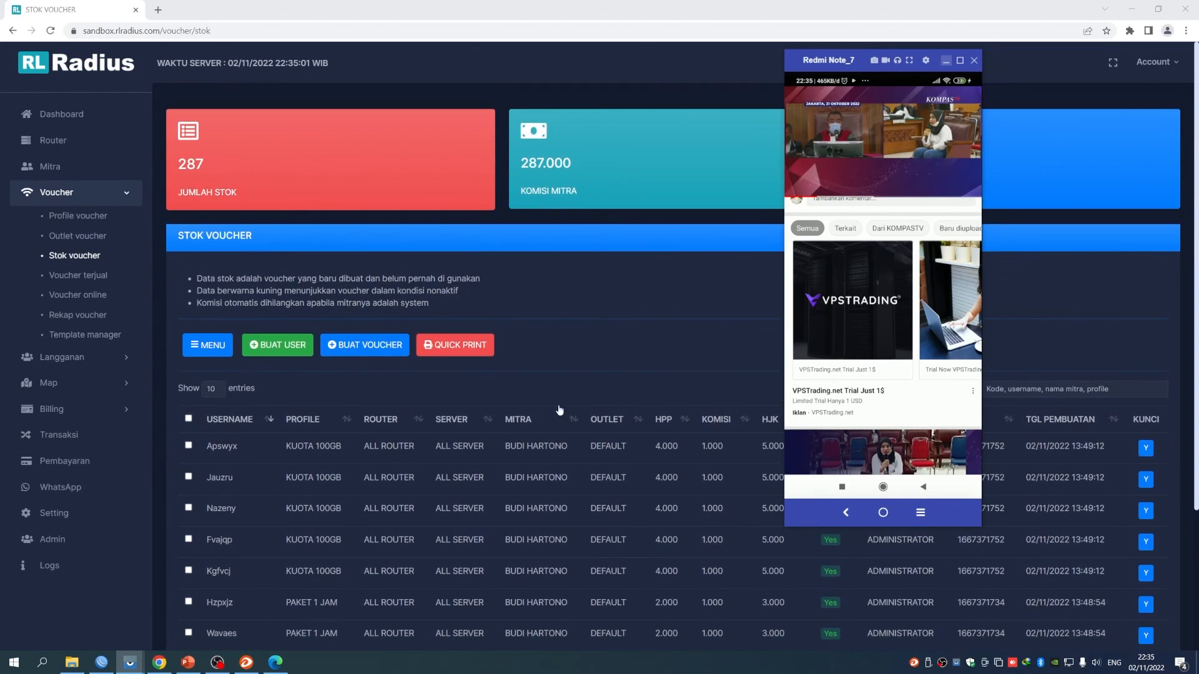